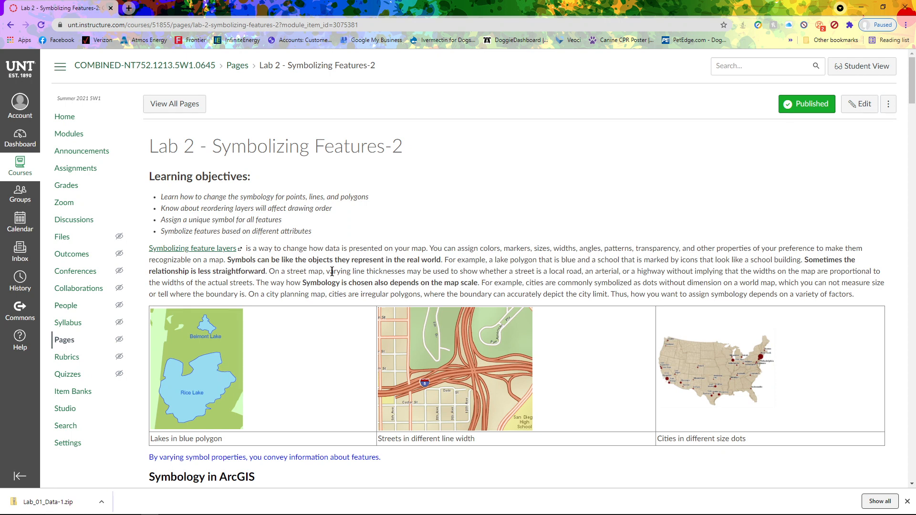
- Download Lab_TriangleCommunity.zip from the Download the Data section of the Lab 2 page
{"action": "scroll", "coordinate": [332, 271], "scroll_direction": "down", "scroll_amount": 7}
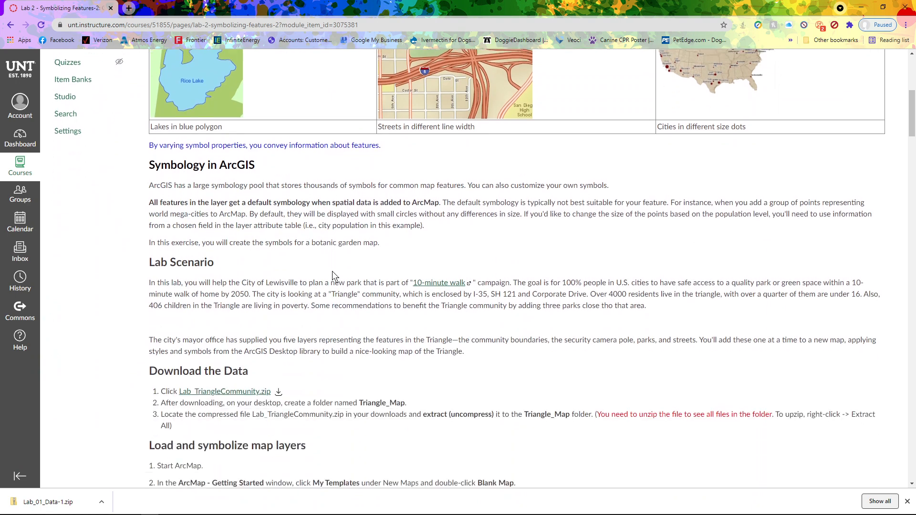
{"action": "scroll", "coordinate": [286, 229], "scroll_direction": "down", "scroll_amount": 2}
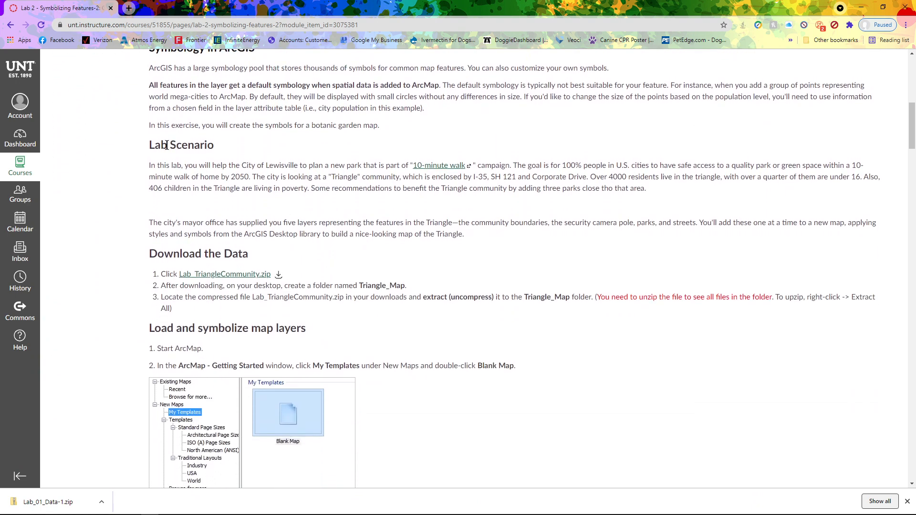
{"action": "scroll", "coordinate": [248, 163], "scroll_direction": "down", "scroll_amount": 2}
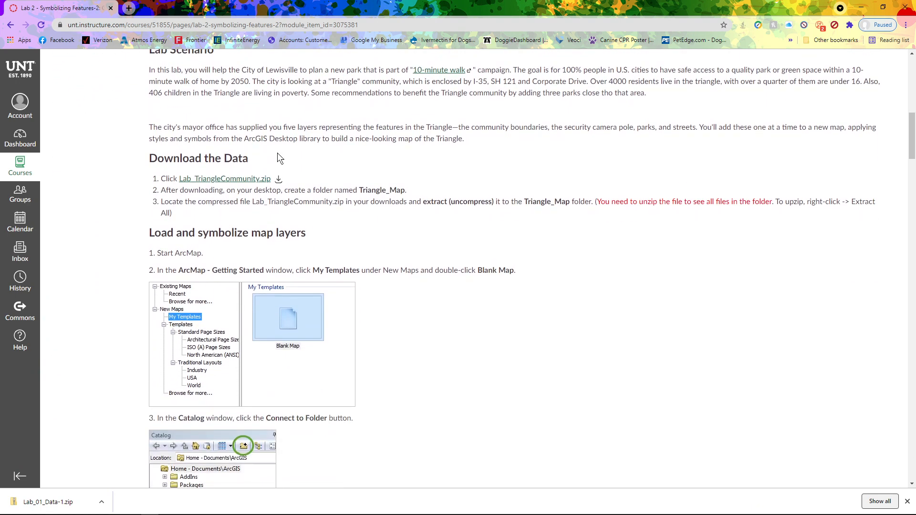
{"action": "scroll", "coordinate": [304, 171], "scroll_direction": "up", "scroll_amount": 1}
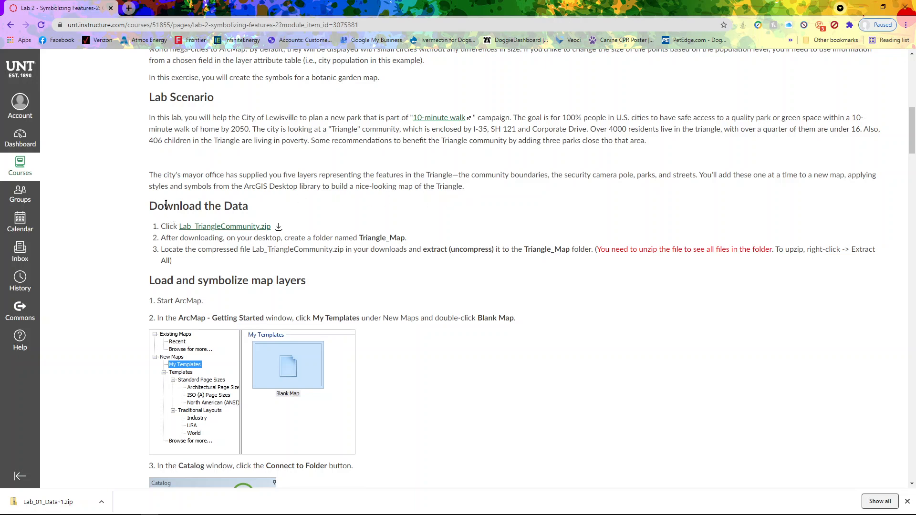
{"action": "left_click", "coordinate": [216, 227]}
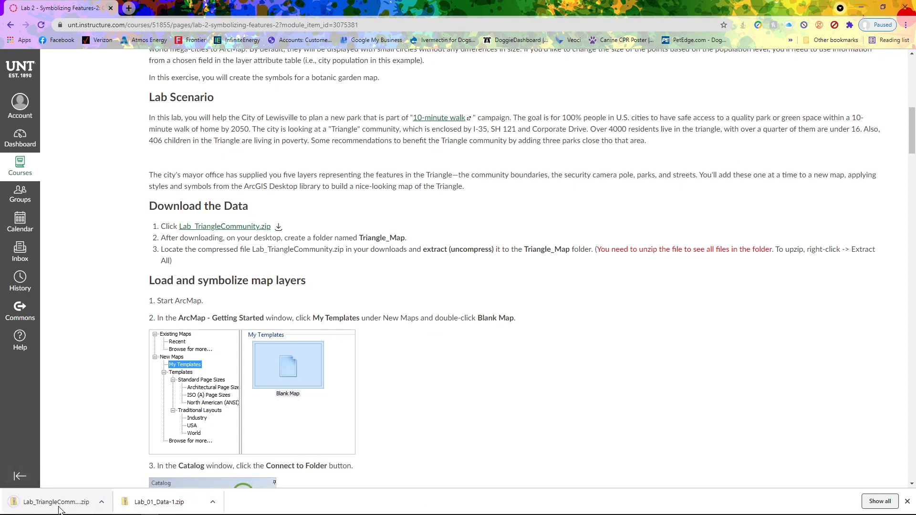
- Show the downloaded Lab_TriangleCommunity archive in its folder and cut it for moving
{"action": "left_click", "coordinate": [102, 503]}
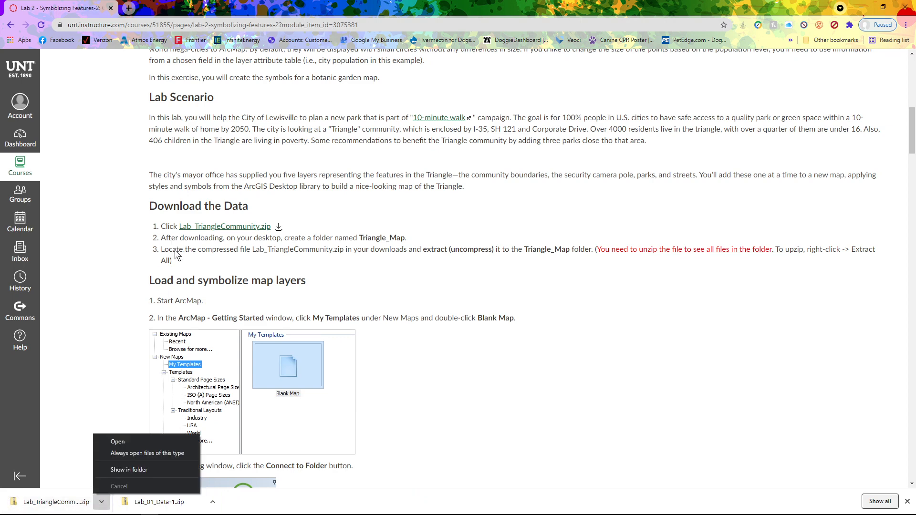
{"action": "left_click", "coordinate": [126, 471]}
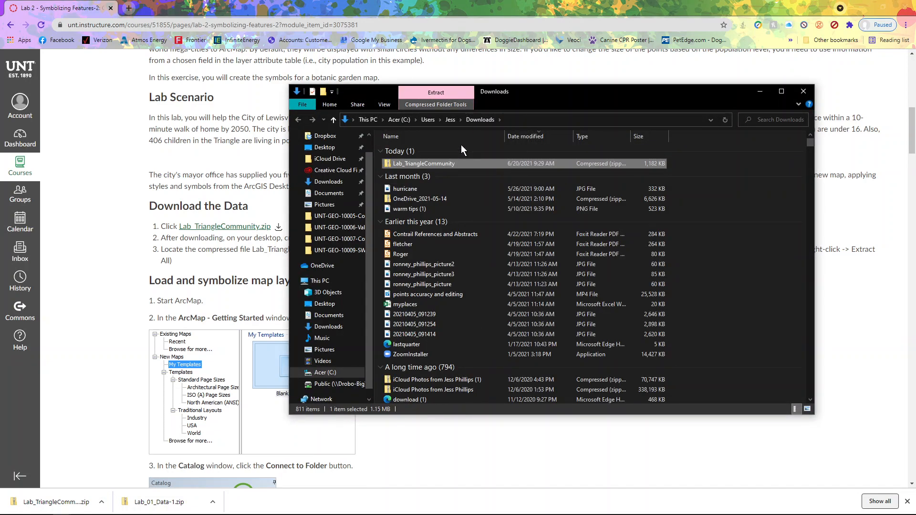
{"action": "right_click", "coordinate": [424, 165]}
{"action": "left_click", "coordinate": [471, 352]}
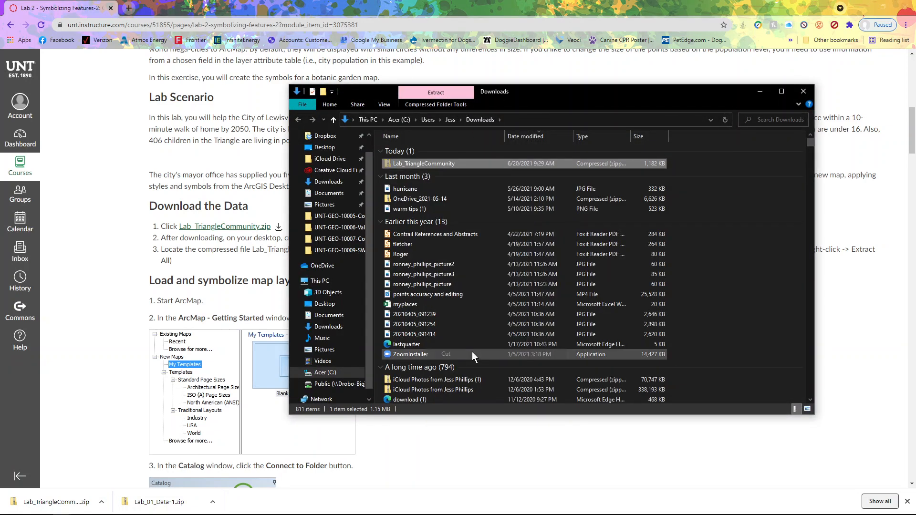
- Create a folder named Lab2 in Documents > ArcGIS > GIS3500 and open it
{"action": "left_click_drag", "start_coordinate": [529, 87], "coordinate": [505, 262]}
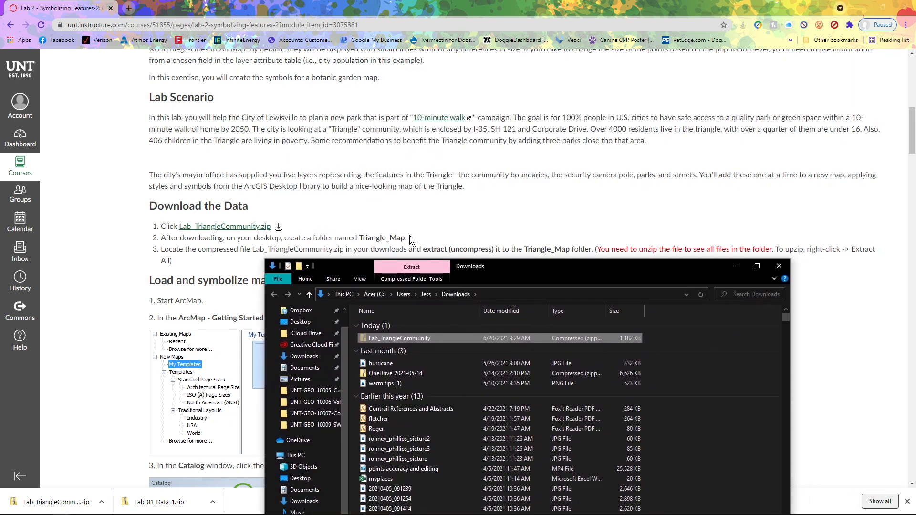
{"action": "left_click_drag", "start_coordinate": [529, 264], "coordinate": [506, 108]}
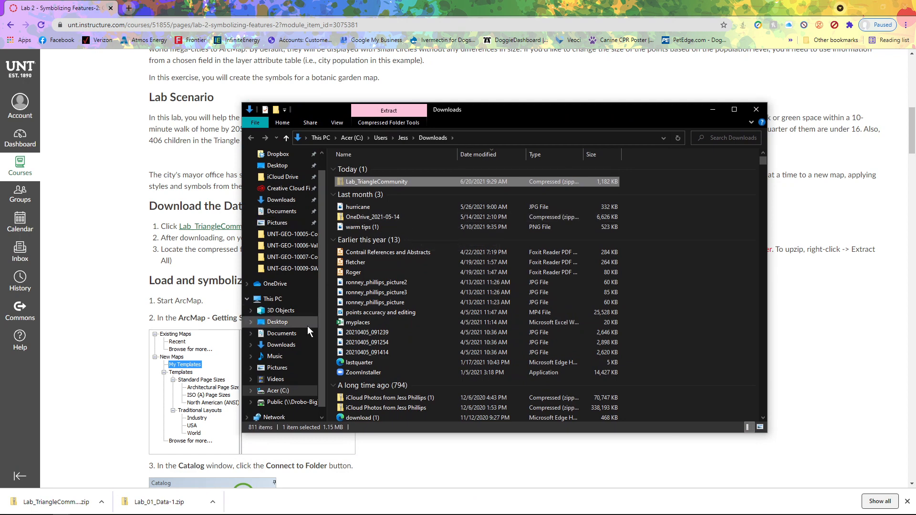
{"action": "left_click", "coordinate": [289, 332]}
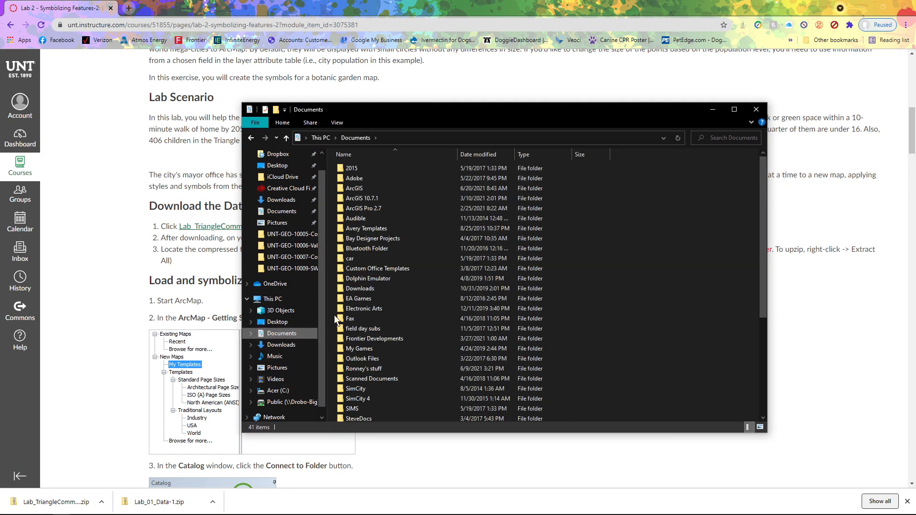
{"action": "double_click", "coordinate": [354, 188]}
{"action": "double_click", "coordinate": [378, 187]}
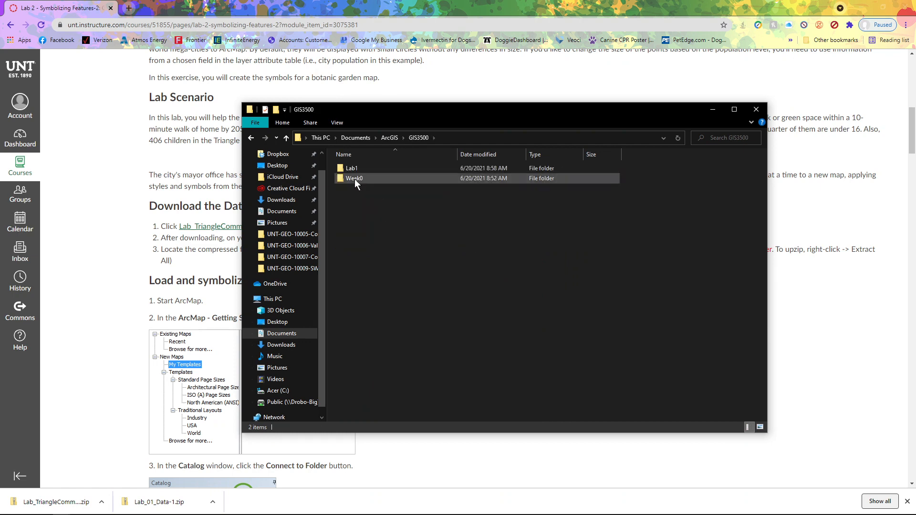
{"action": "right_click", "coordinate": [349, 203]}
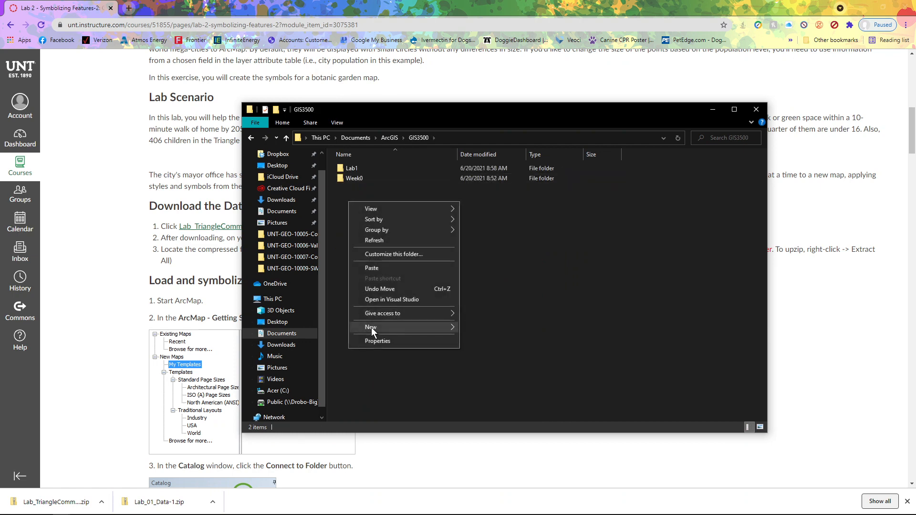
{"action": "mouse_move", "coordinate": [372, 327]}
{"action": "left_click", "coordinate": [481, 328]}
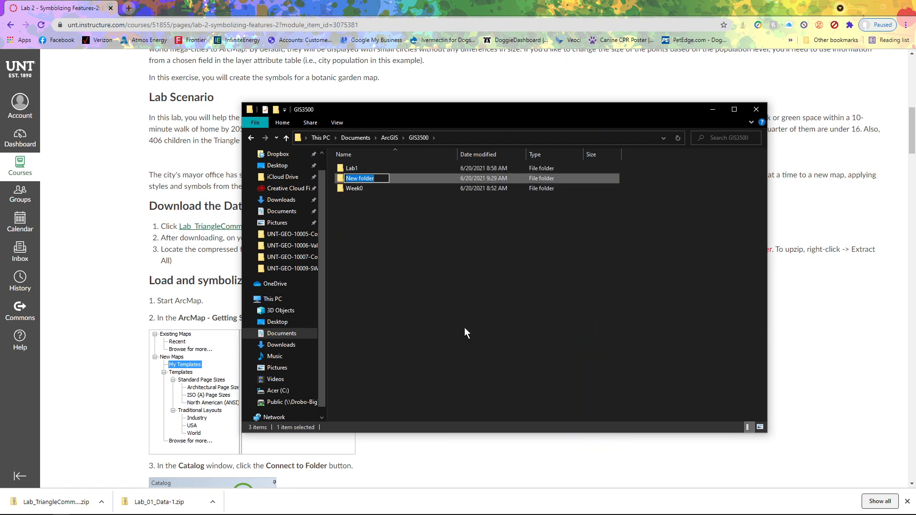
{"action": "type", "text": "Lab2"}
{"action": "key", "text": "Return"}
{"action": "key", "text": "Return"}
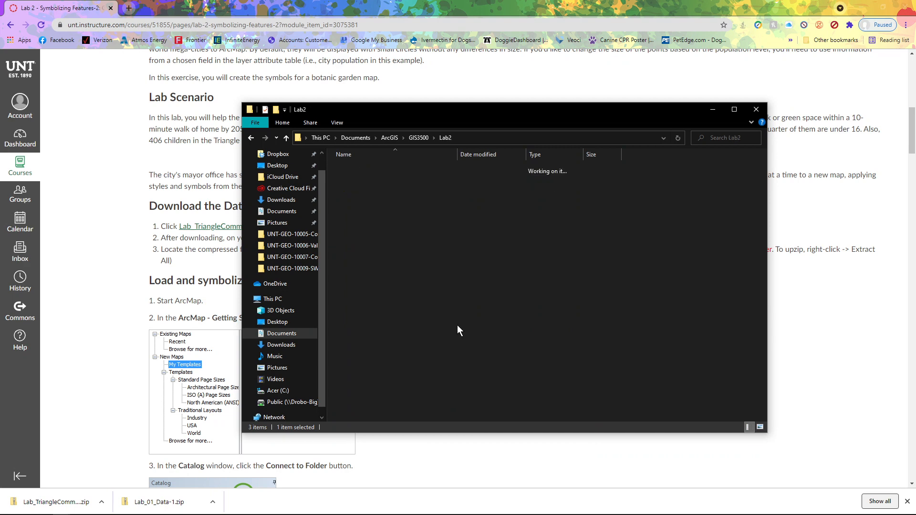
- Create a folder named Triangle_Map inside Lab2, matching the name given in the lab instructions
{"action": "right_click", "coordinate": [439, 212]}
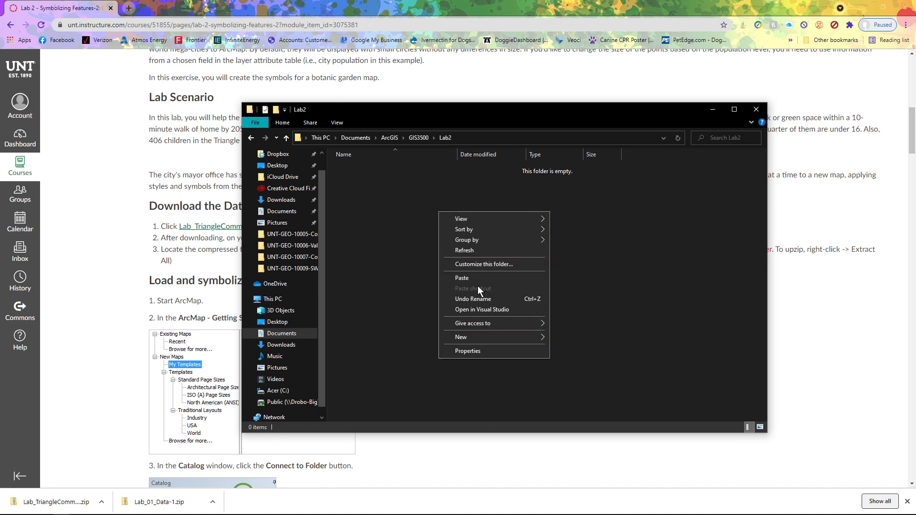
{"action": "mouse_move", "coordinate": [472, 336]}
{"action": "left_click", "coordinate": [593, 333]}
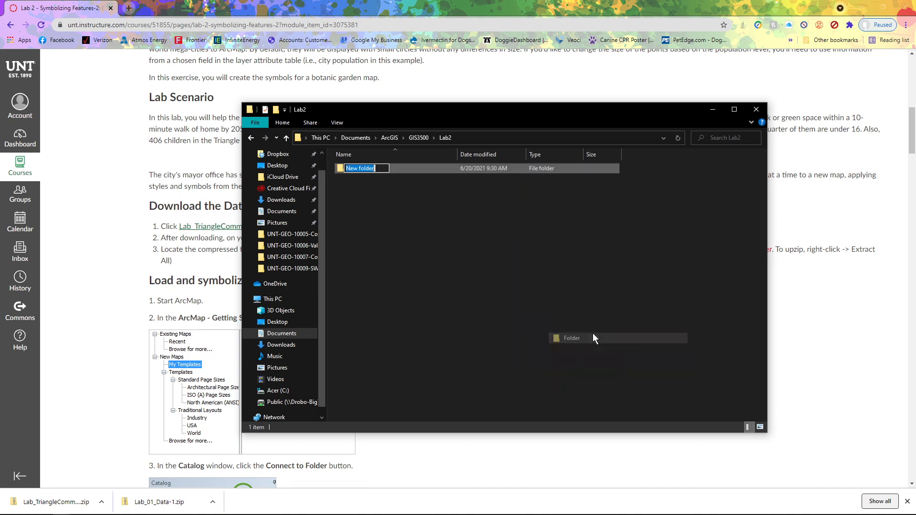
{"action": "type", "text": "Train"}
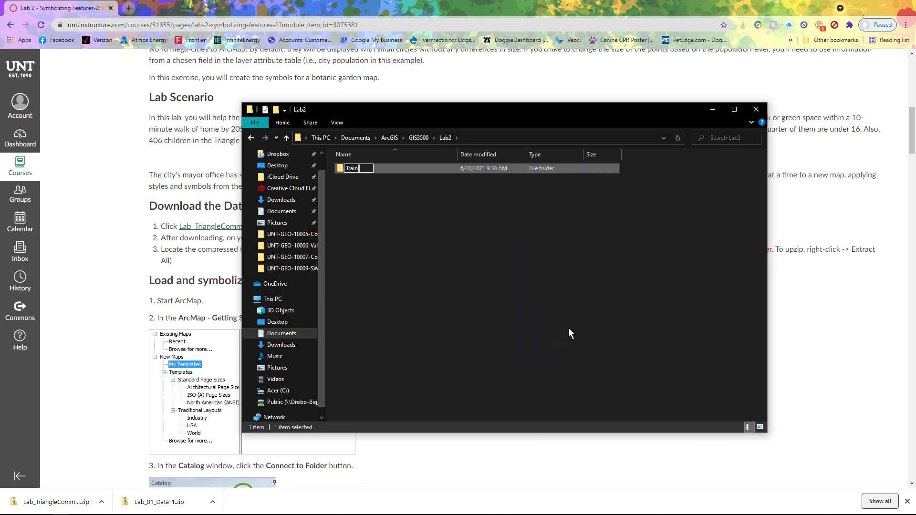
{"action": "left_click_drag", "start_coordinate": [418, 110], "coordinate": [409, 242]}
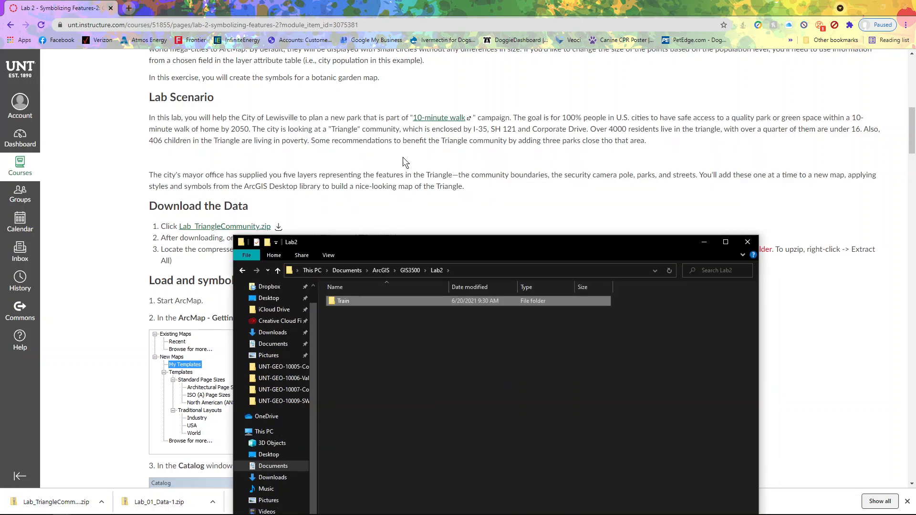
{"action": "left_click_drag", "start_coordinate": [350, 249], "coordinate": [341, 115]}
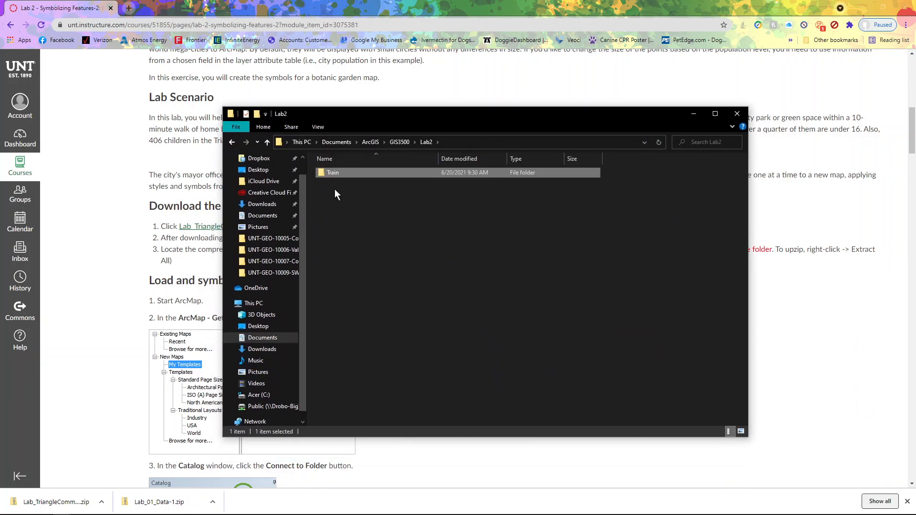
{"action": "key", "text": "F2"}
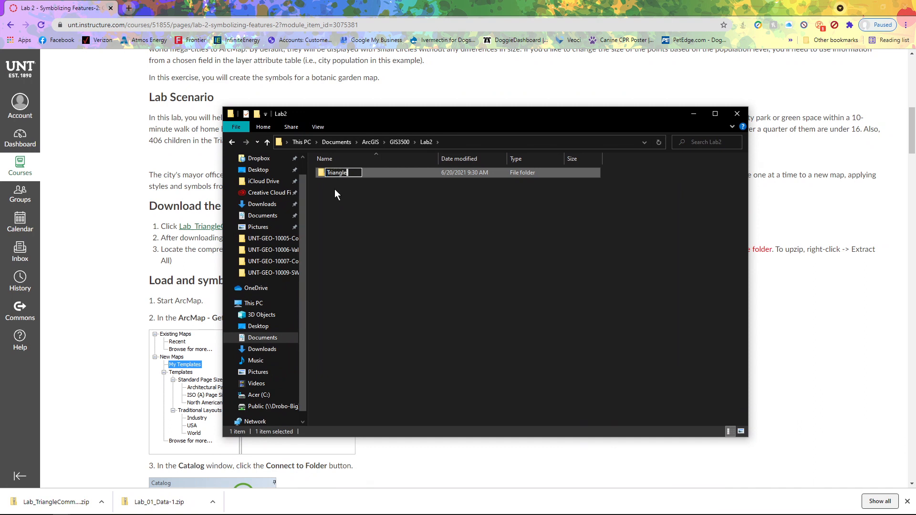
{"action": "key", "text": "Return"}
{"action": "left_click_drag", "start_coordinate": [383, 116], "coordinate": [388, 286]}
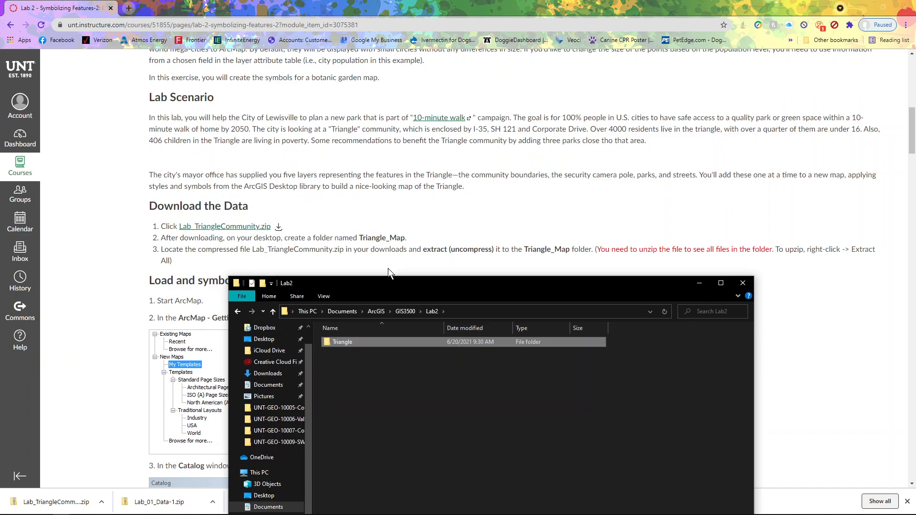
{"action": "left_click", "coordinate": [352, 350]}
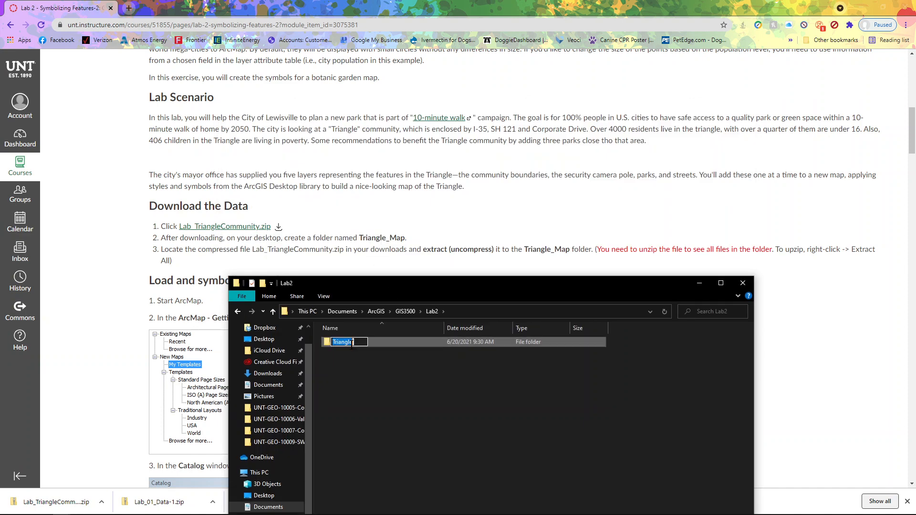
{"action": "left_click", "coordinate": [356, 342]}
{"action": "type", "text": "_Map"}
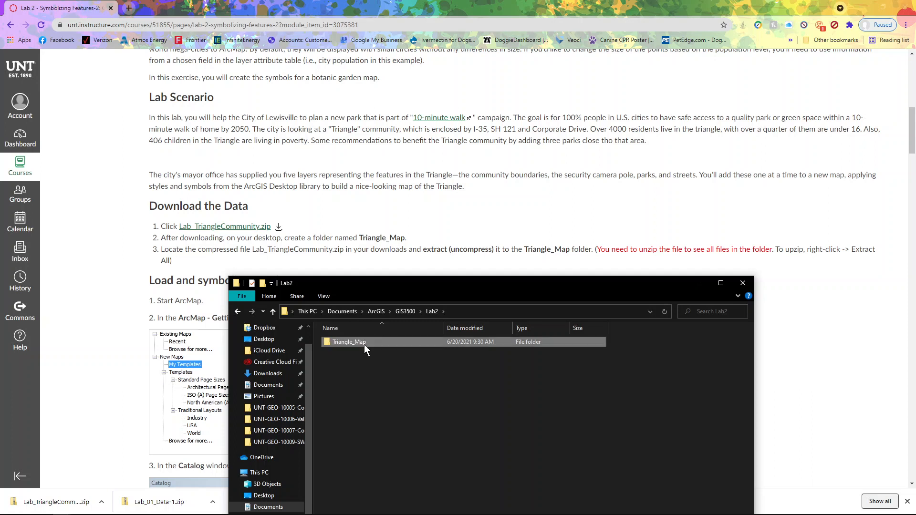
- Create a subfolder named Data inside Triangle_Map and open it
{"action": "double_click", "coordinate": [365, 344]}
{"action": "right_click", "coordinate": [361, 355]}
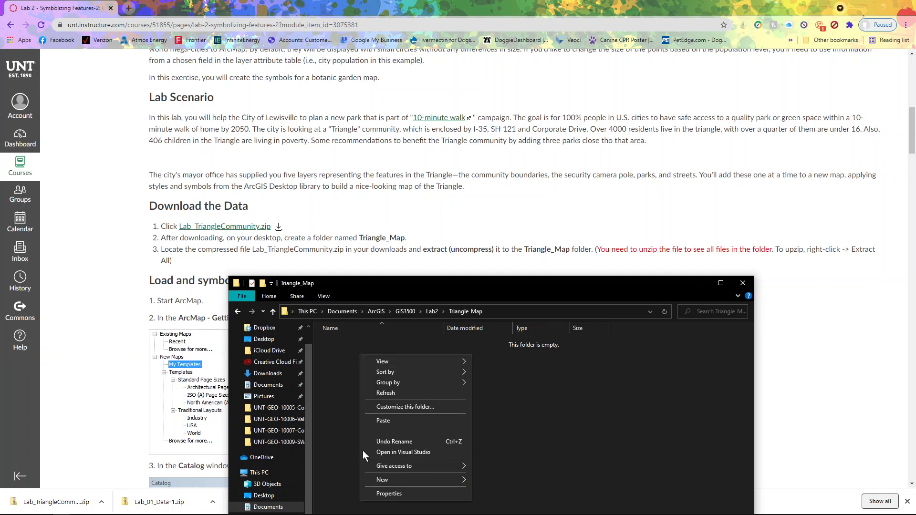
{"action": "mouse_move", "coordinate": [379, 481]}
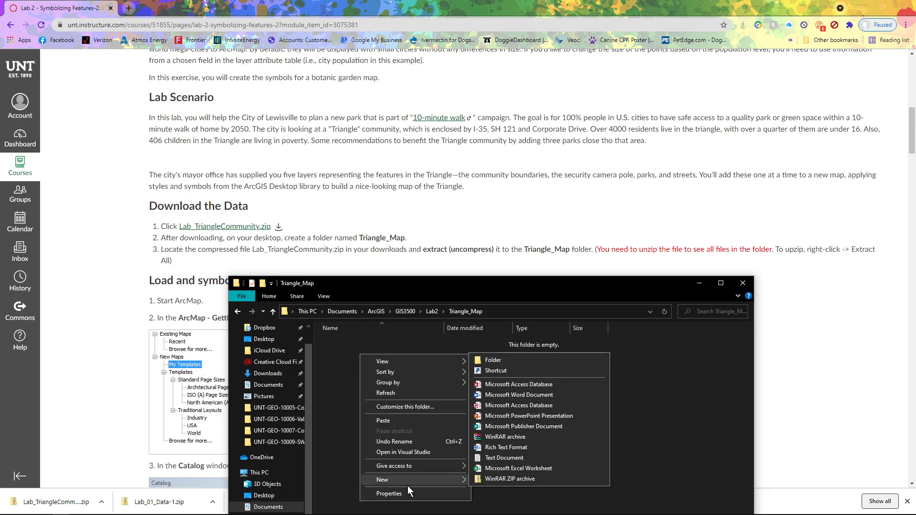
{"action": "left_click", "coordinate": [520, 359]}
{"action": "type", "text": "D"}
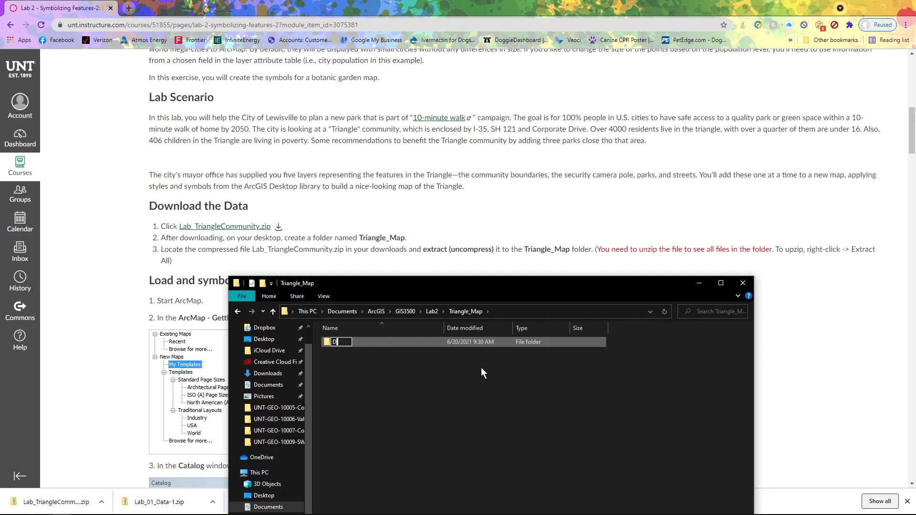
{"action": "type", "text": "ata"}
{"action": "key", "text": "Return"}
{"action": "key", "text": "Return"}
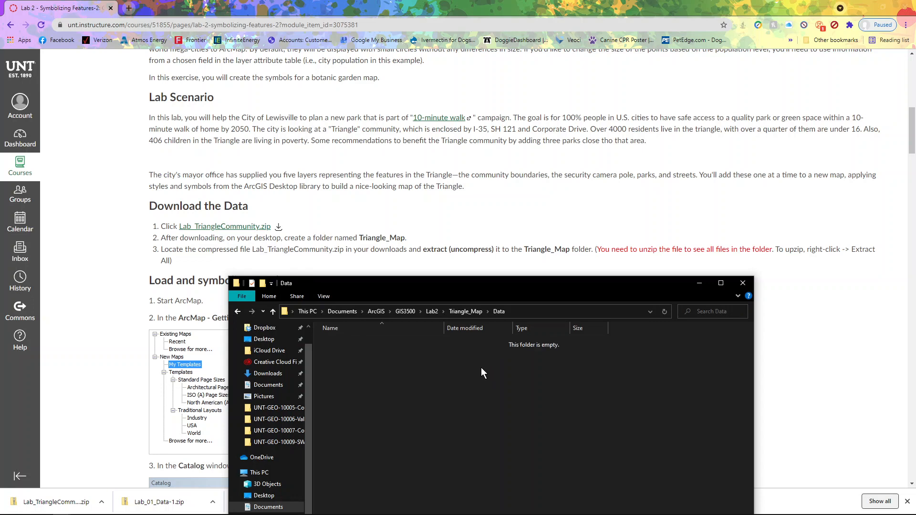
- Paste the cut Lab_TriangleCommunity archive into the Data folder
{"action": "left_click_drag", "start_coordinate": [391, 285], "coordinate": [397, 158]}
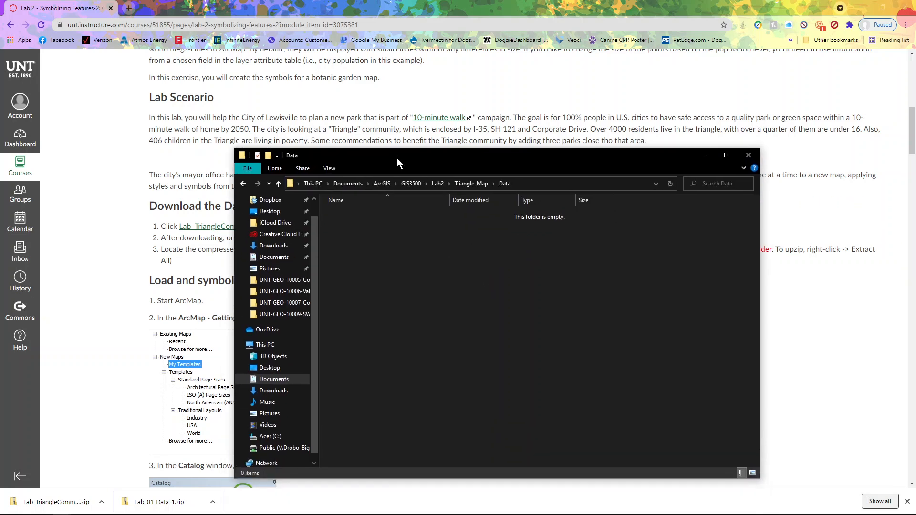
{"action": "right_click", "coordinate": [434, 272]}
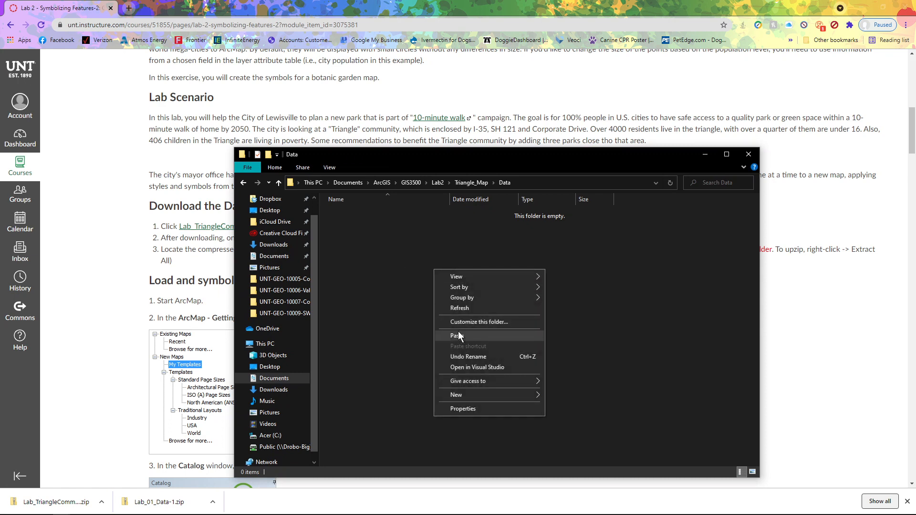
{"action": "left_click", "coordinate": [477, 336]}
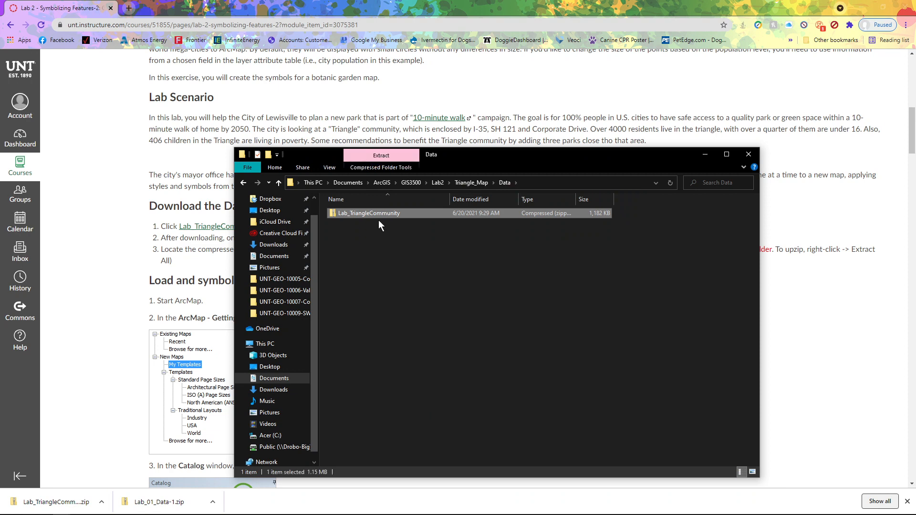
- Extract the Lab_TriangleCommunity archive into its own folder inside Data and select the extracted folder
{"action": "left_click_drag", "start_coordinate": [316, 159], "coordinate": [213, 275]}
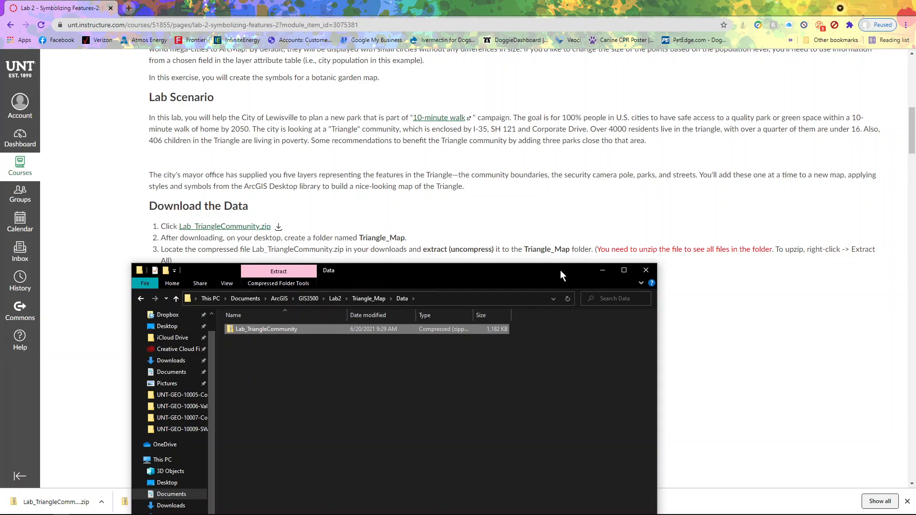
{"action": "mouse_move", "coordinate": [560, 274]}
{"action": "left_mouse_down"}
{"action": "mouse_move", "coordinate": [597, 170]}
{"action": "mouse_move", "coordinate": [601, 292]}
{"action": "mouse_move", "coordinate": [598, 281]}
{"action": "mouse_move", "coordinate": [575, 281]}
{"action": "left_mouse_up"}
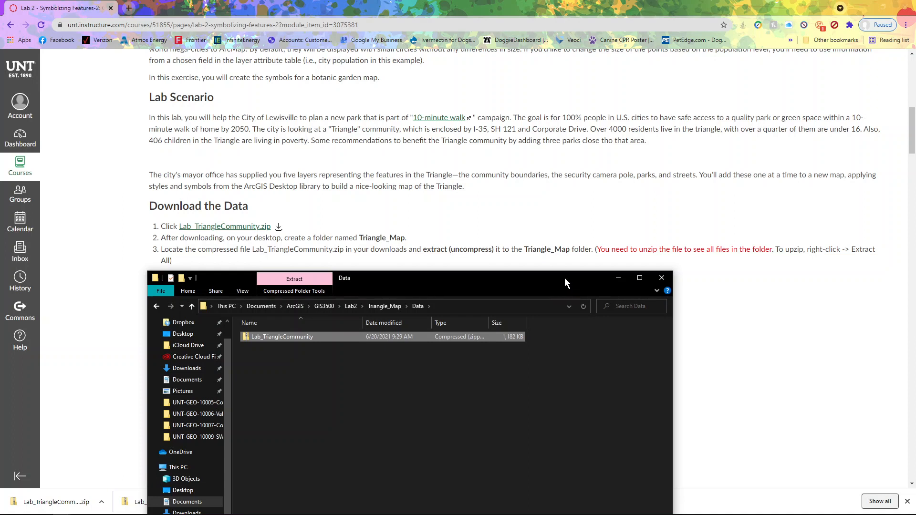
{"action": "left_click_drag", "start_coordinate": [425, 283], "coordinate": [478, 173]}
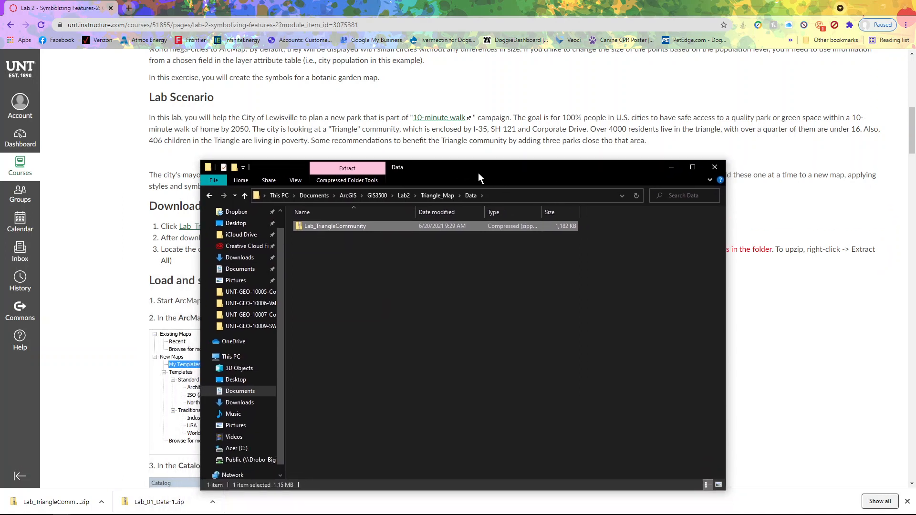
{"action": "right_click", "coordinate": [327, 224]}
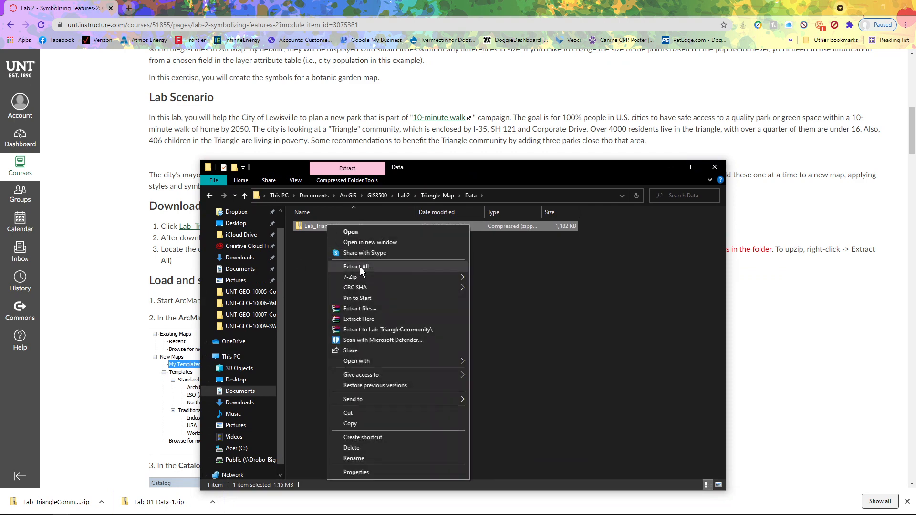
{"action": "left_click", "coordinate": [360, 267]}
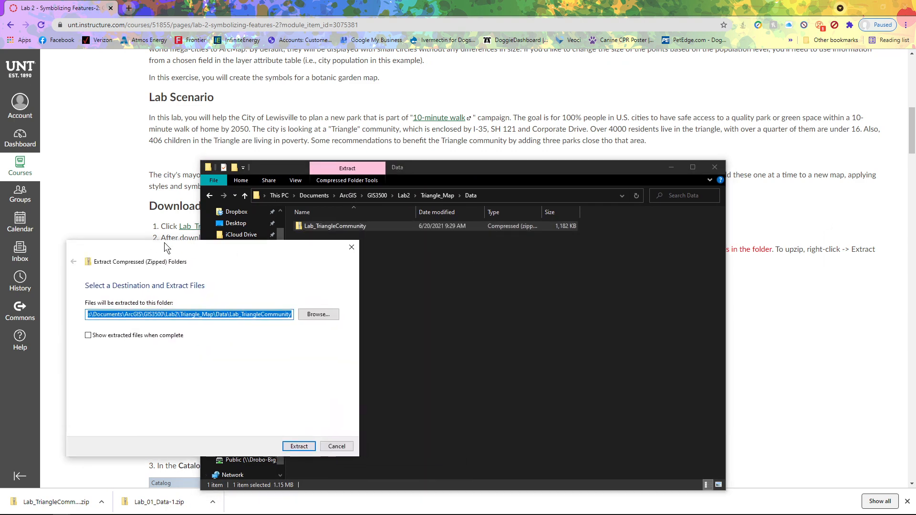
{"action": "left_click_drag", "start_coordinate": [167, 241], "coordinate": [411, 149]}
{"action": "left_click", "coordinate": [536, 351]}
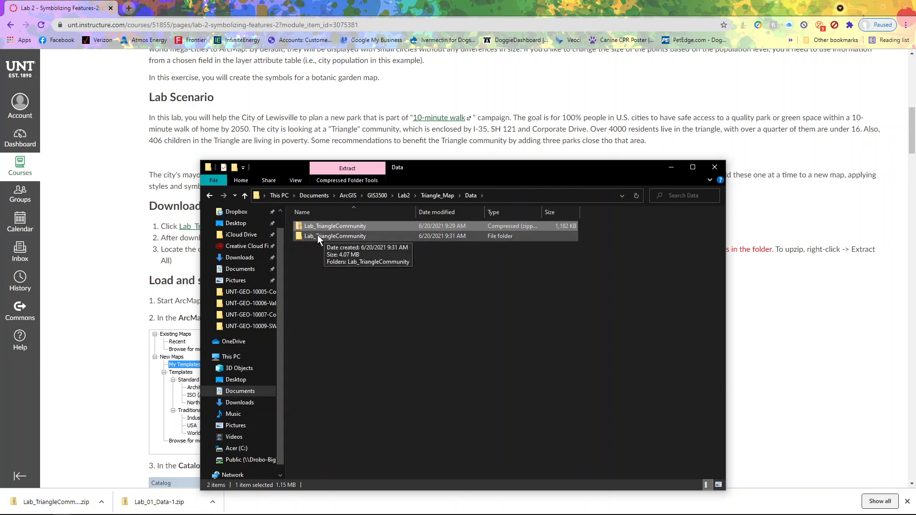
{"action": "left_click", "coordinate": [317, 236]}
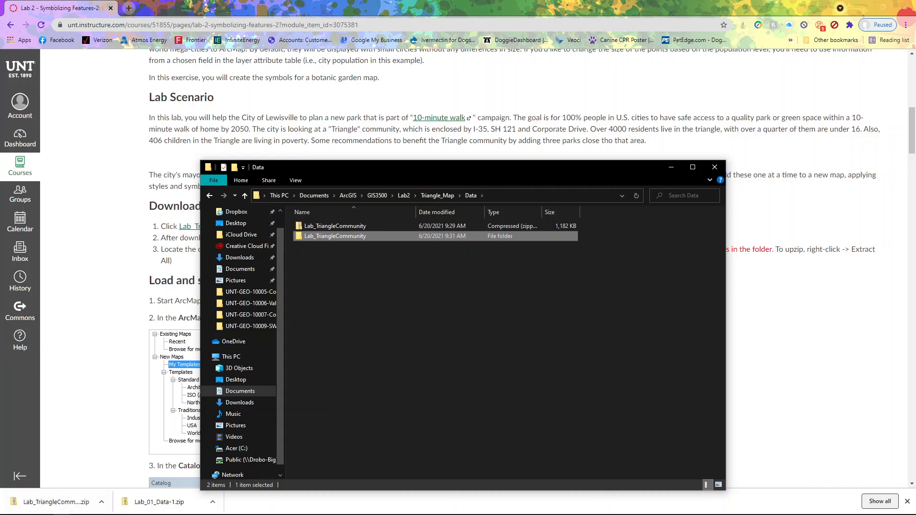
- Start ArcMap 10.7.1, minimize the file browser window, and maximize the ArcMap window
{"action": "mouse_move", "coordinate": [167, 511]}
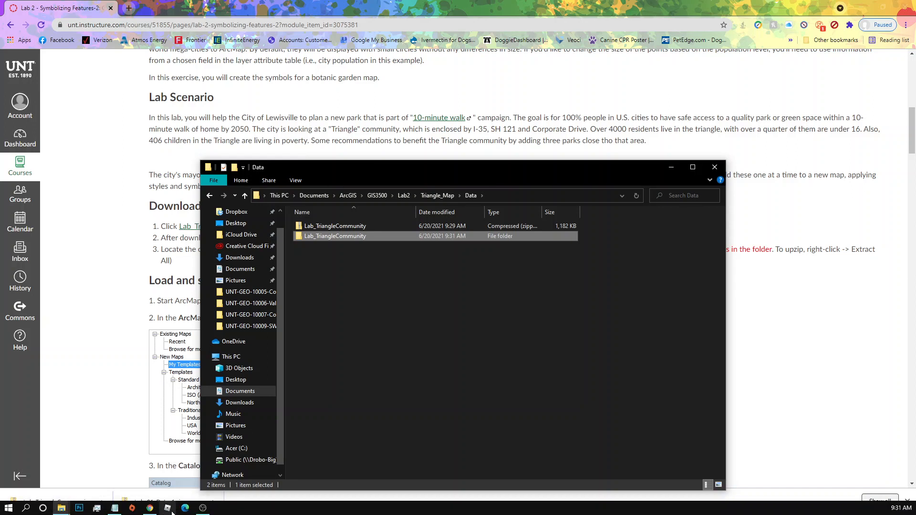
{"action": "left_click", "coordinate": [8, 509]}
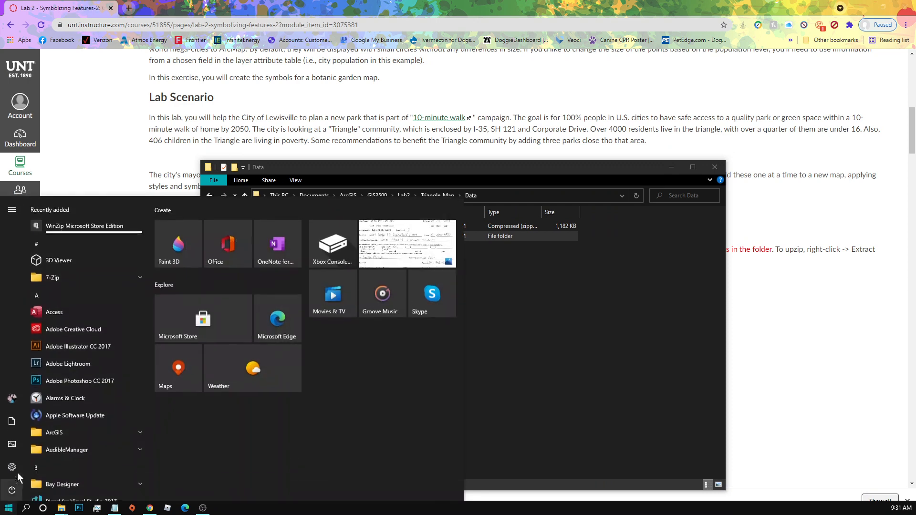
{"action": "left_click", "coordinate": [67, 429]}
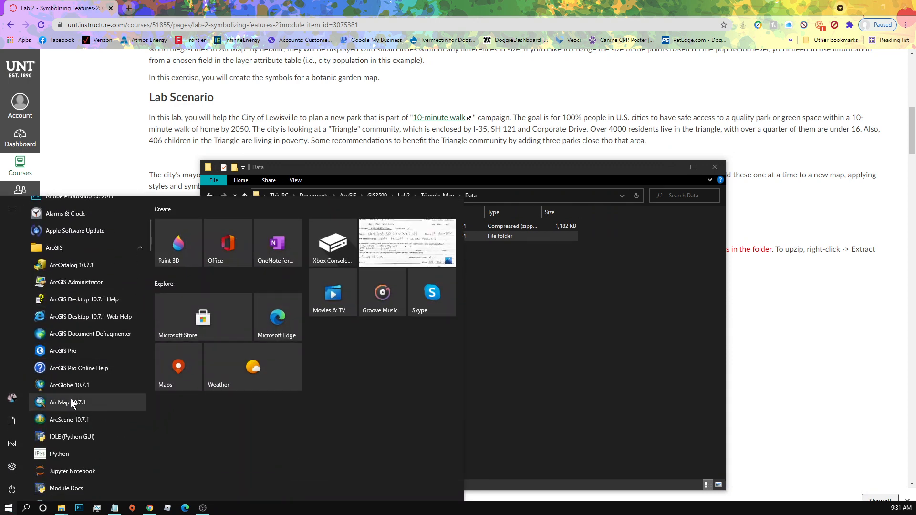
{"action": "left_click", "coordinate": [71, 401]}
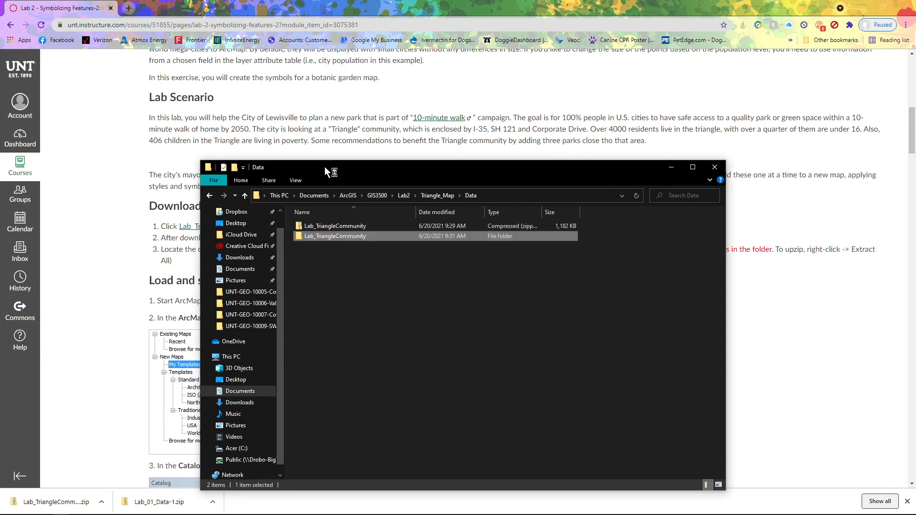
{"action": "left_click_drag", "start_coordinate": [326, 168], "coordinate": [369, 162]}
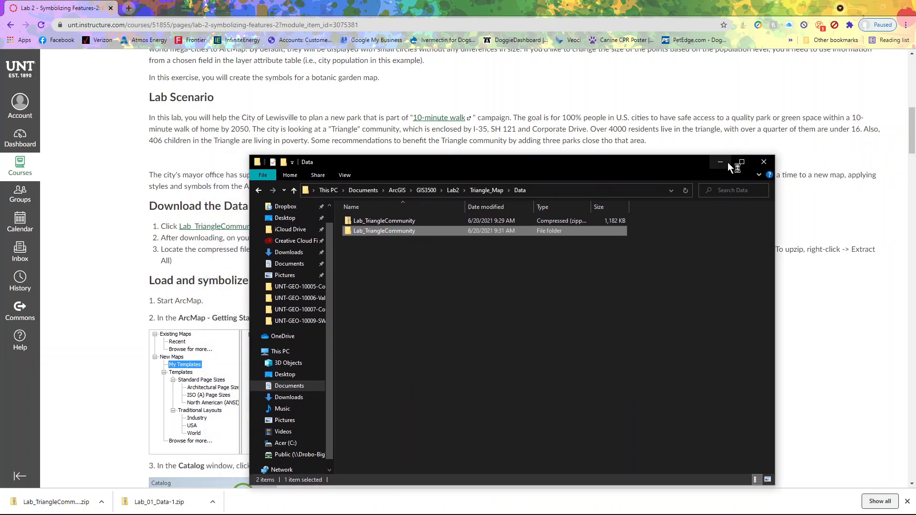
{"action": "left_click", "coordinate": [718, 162]}
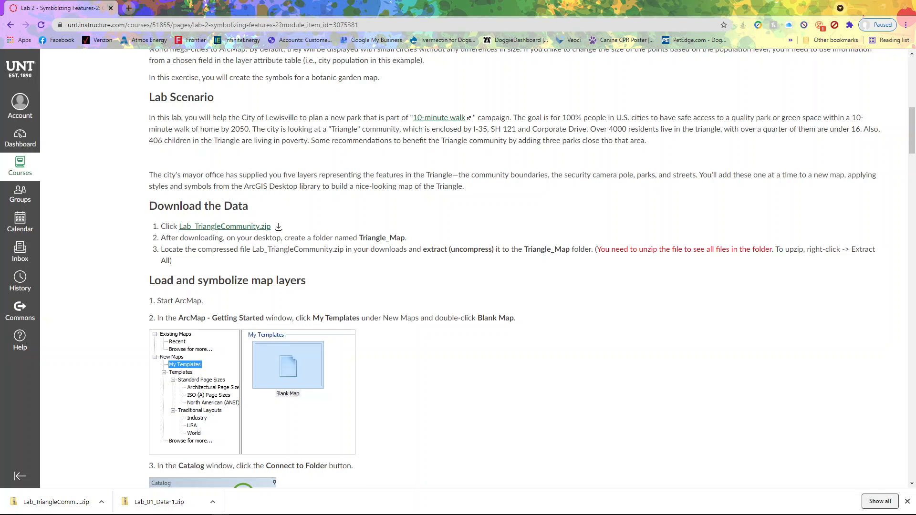
{"action": "left_click_drag", "start_coordinate": [915, 95], "coordinate": [361, 48]}
{"action": "left_click", "coordinate": [454, 8]}
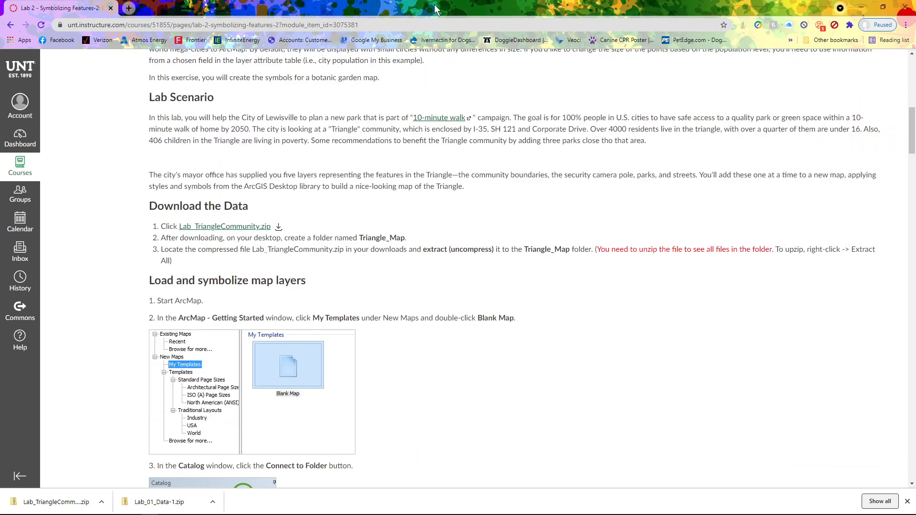
{"action": "left_click_drag", "start_coordinate": [517, 6], "coordinate": [915, 8]}
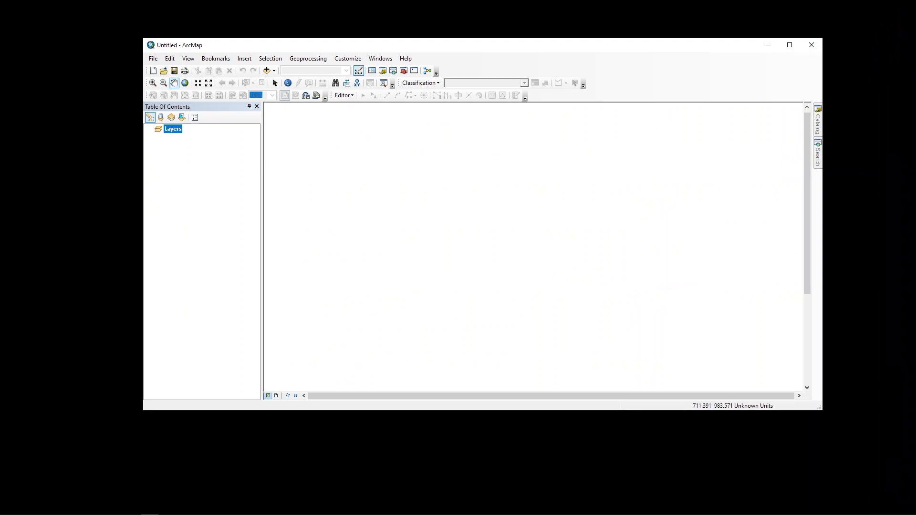
{"action": "double_click", "coordinate": [474, 45]}
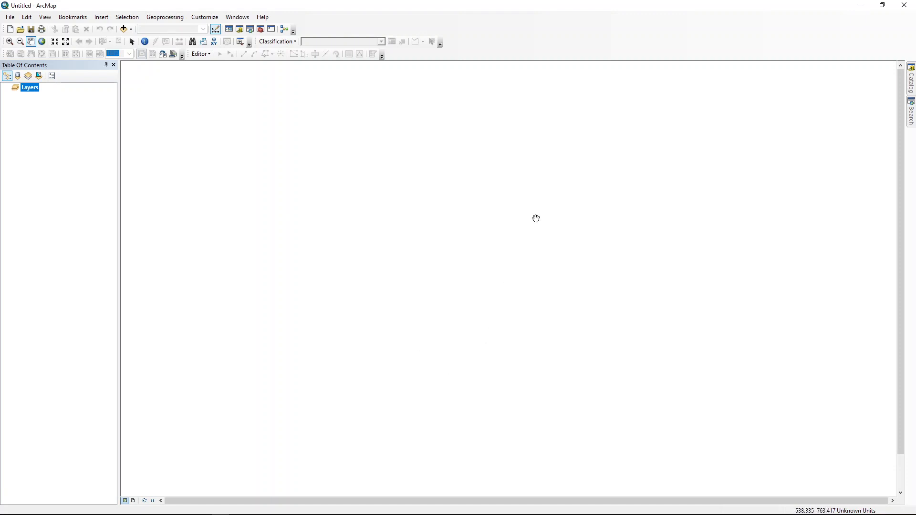
- Create a new map document from the Blank Map template in My Templates
{"action": "left_click", "coordinate": [10, 29]}
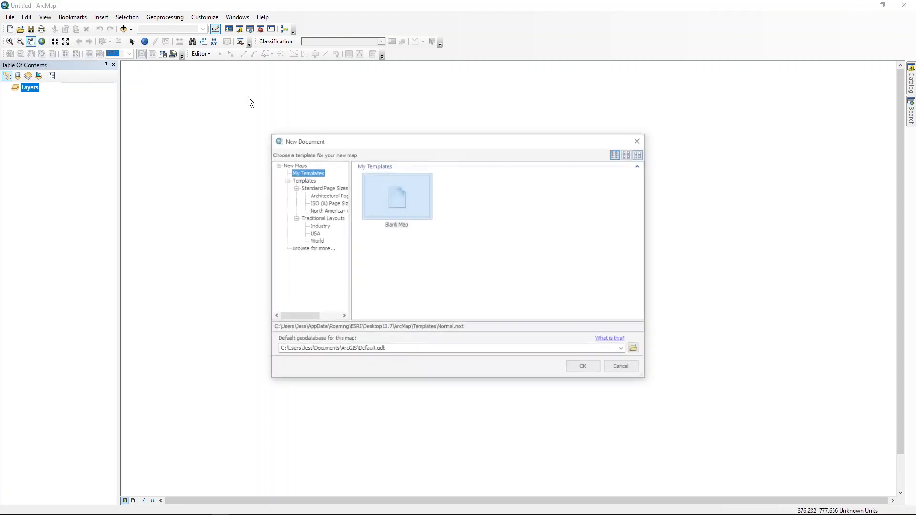
{"action": "left_click", "coordinate": [376, 199]}
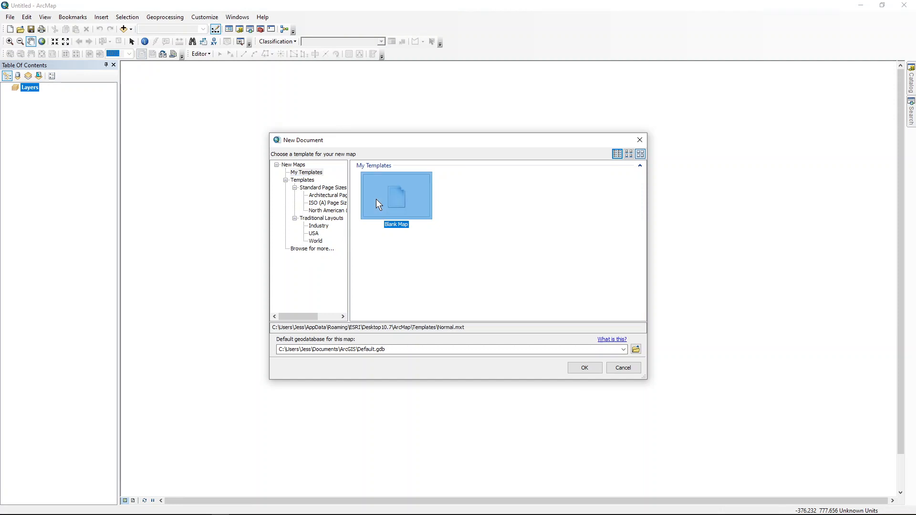
{"action": "double_click", "coordinate": [416, 207]}
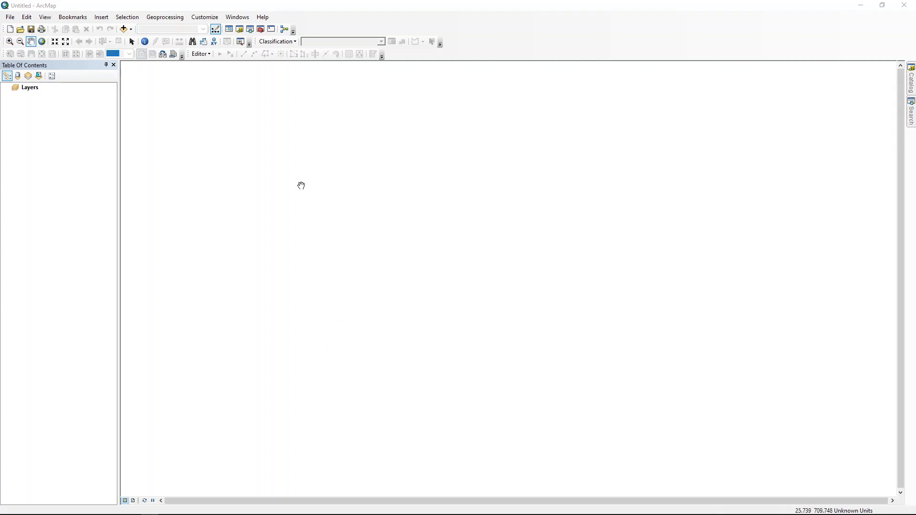
- Connect the catalog to the GIS3500 folder under Documents > ArcGIS
{"action": "left_click", "coordinate": [912, 84]}
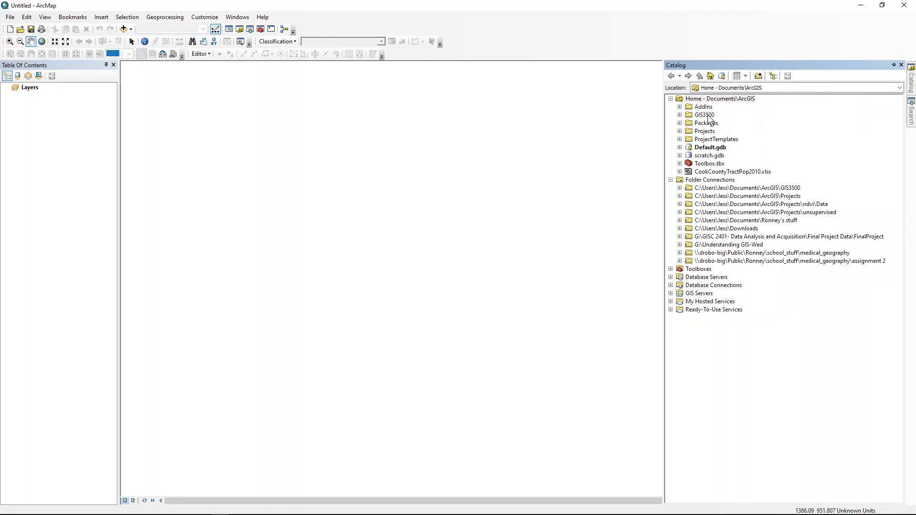
{"action": "left_click", "coordinate": [758, 76]}
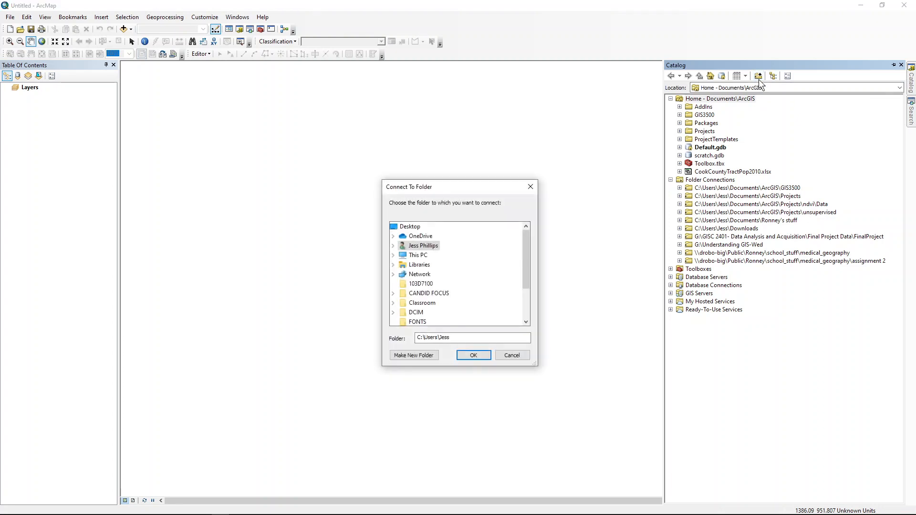
{"action": "left_click", "coordinate": [393, 265]}
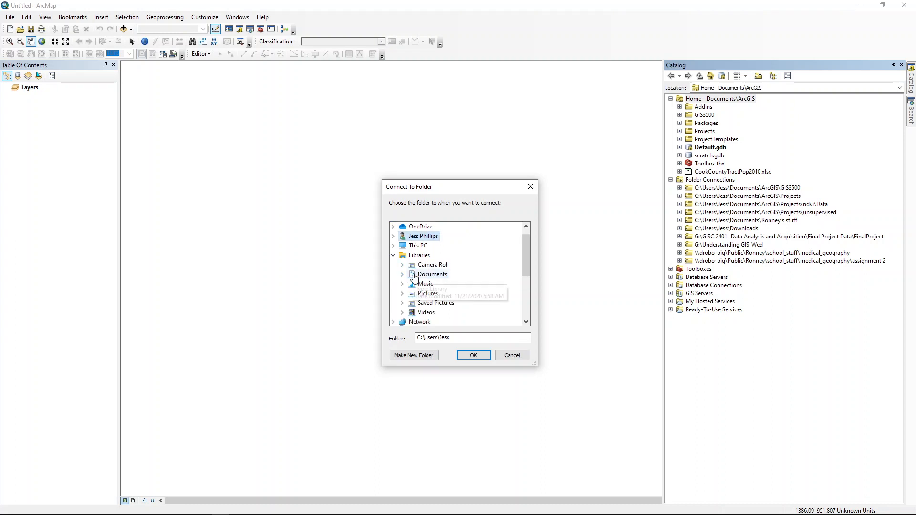
{"action": "left_click", "coordinate": [404, 275]}
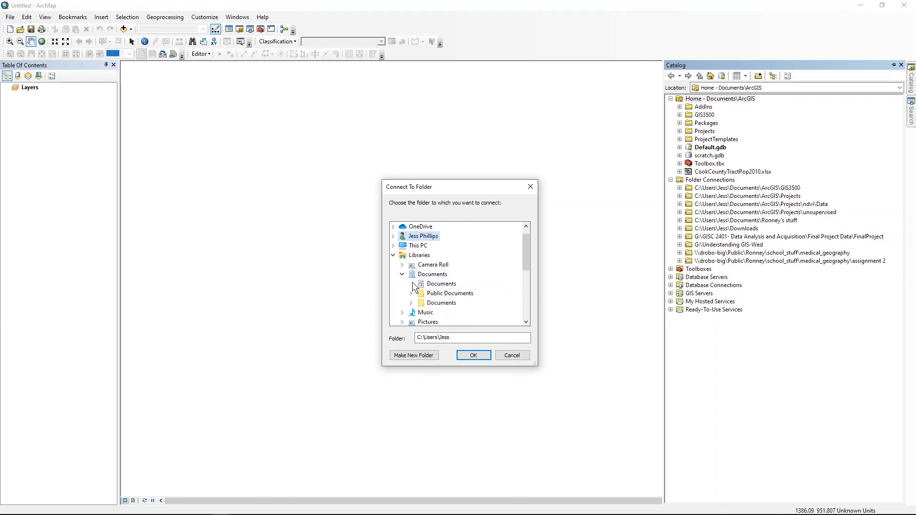
{"action": "left_click", "coordinate": [412, 284]}
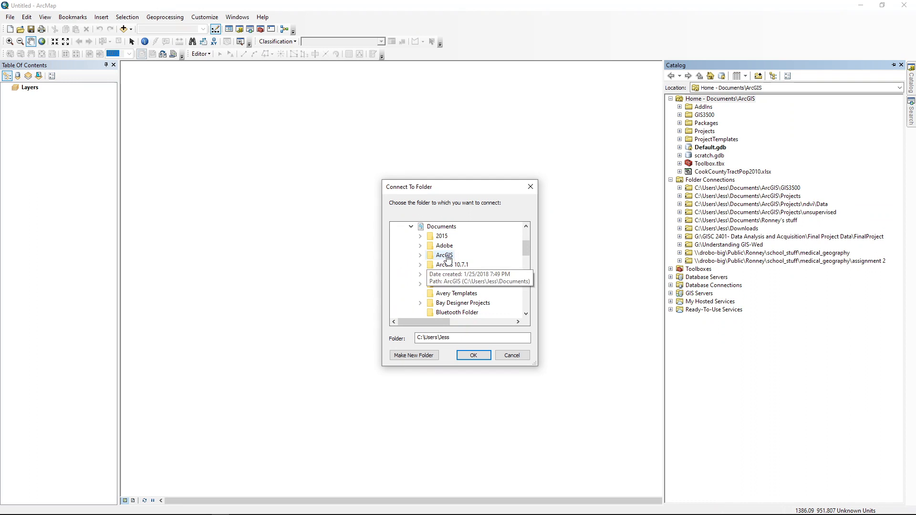
{"action": "left_click", "coordinate": [420, 255]}
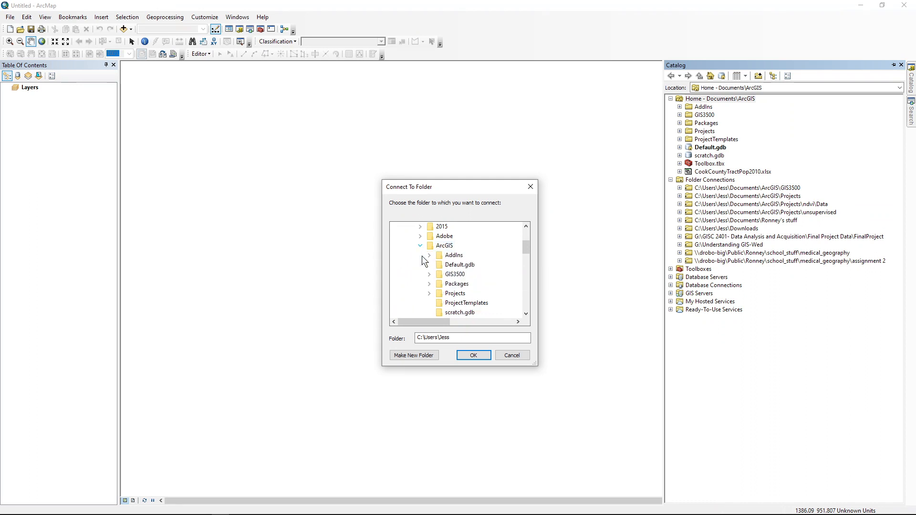
{"action": "double_click", "coordinate": [453, 274]}
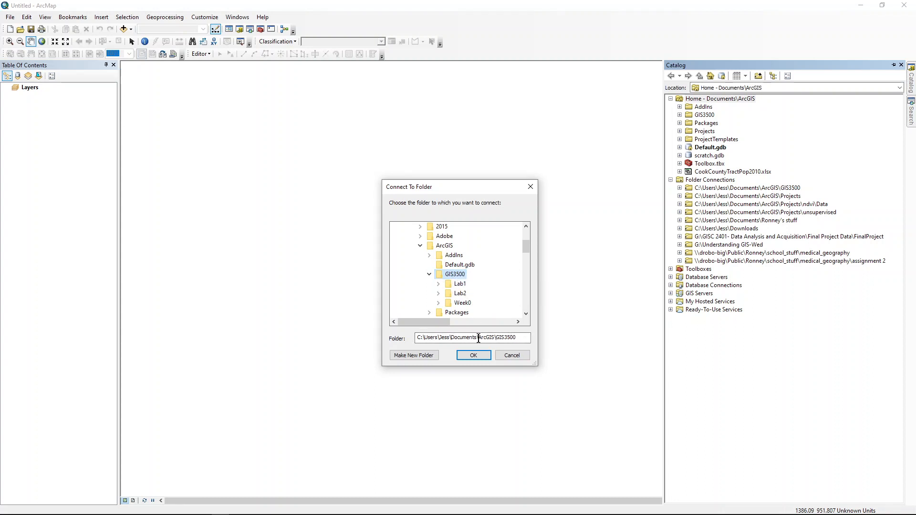
{"action": "left_click", "coordinate": [471, 354]}
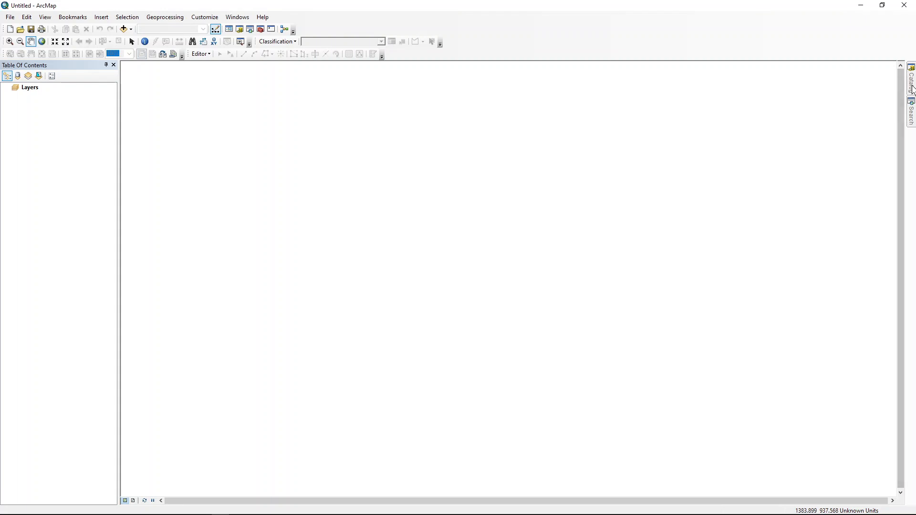
- Add Parks.shp to the map from the extracted Lab_TriangleCommunity data in GIS3500 > Lab2 > Triangle_Map > Data
{"action": "mouse_move", "coordinate": [911, 91]}
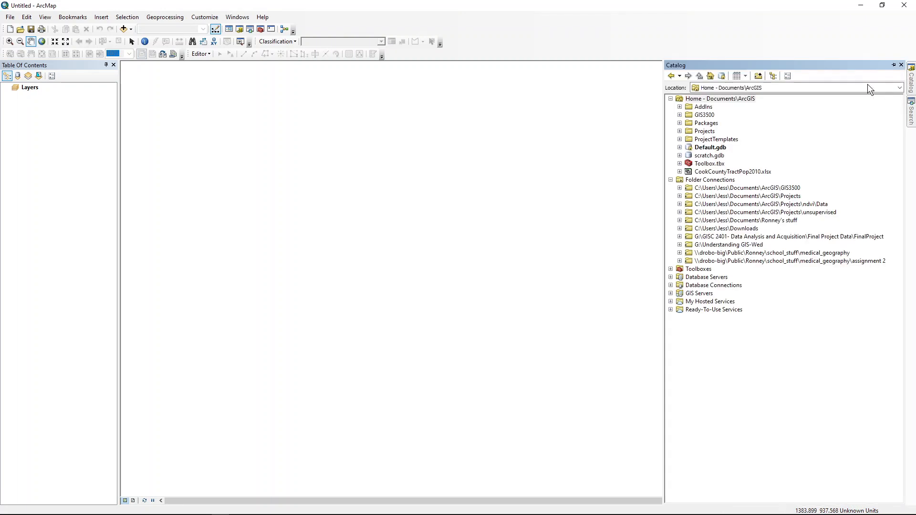
{"action": "left_click", "coordinate": [680, 115]}
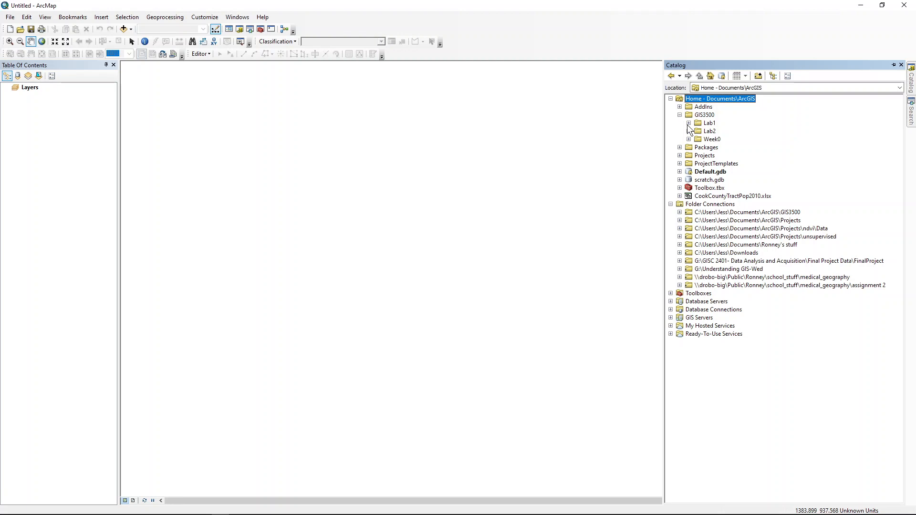
{"action": "left_click", "coordinate": [689, 131]}
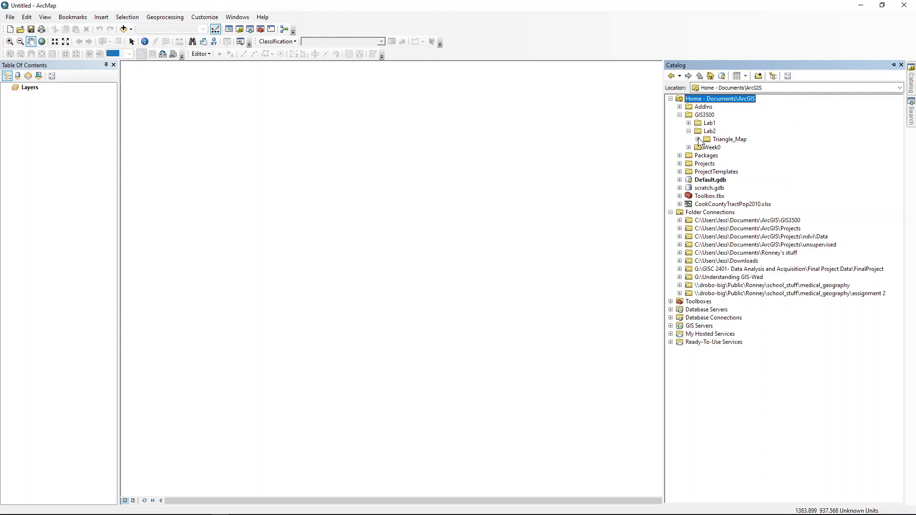
{"action": "left_click", "coordinate": [697, 139]}
{"action": "left_click", "coordinate": [706, 147]}
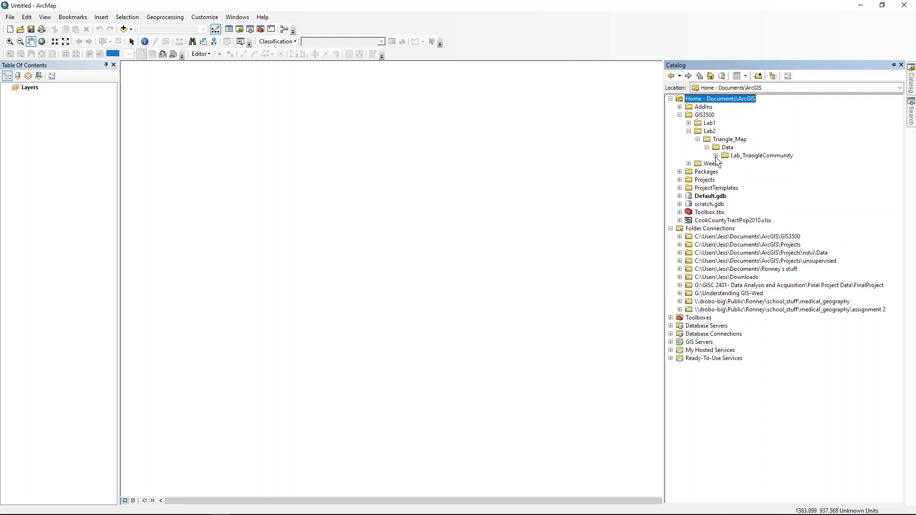
{"action": "left_click", "coordinate": [716, 156]}
{"action": "left_click", "coordinate": [725, 164]}
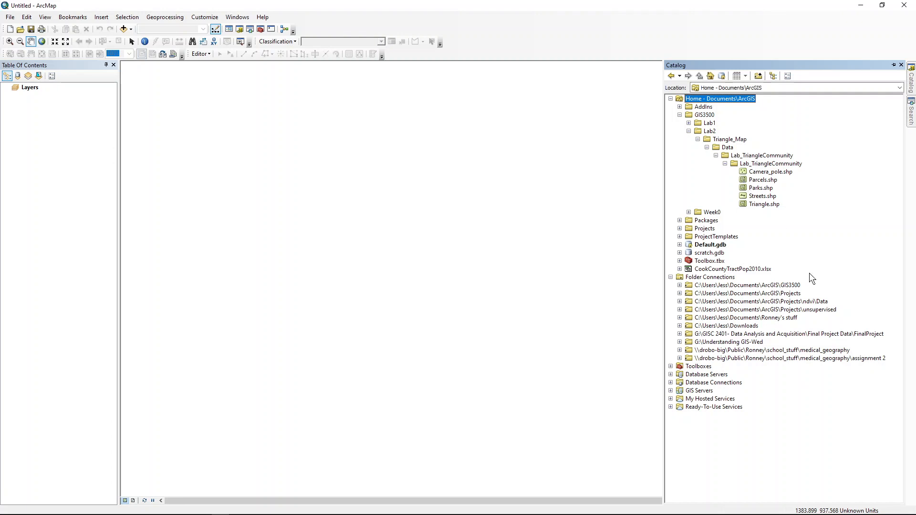
{"action": "left_click", "coordinate": [761, 189]}
{"action": "left_click_drag", "start_coordinate": [761, 191], "coordinate": [622, 208]}
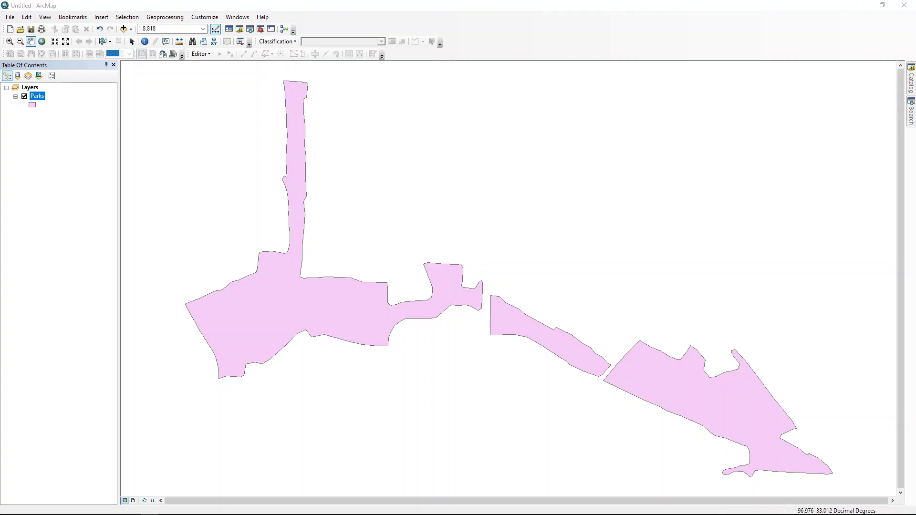
- Search all symbol styles for "park" and choose the Civic Park & Open Space symbol for the Parks layer
{"action": "left_click", "coordinate": [7, 76]}
{"action": "left_click", "coordinate": [32, 105]}
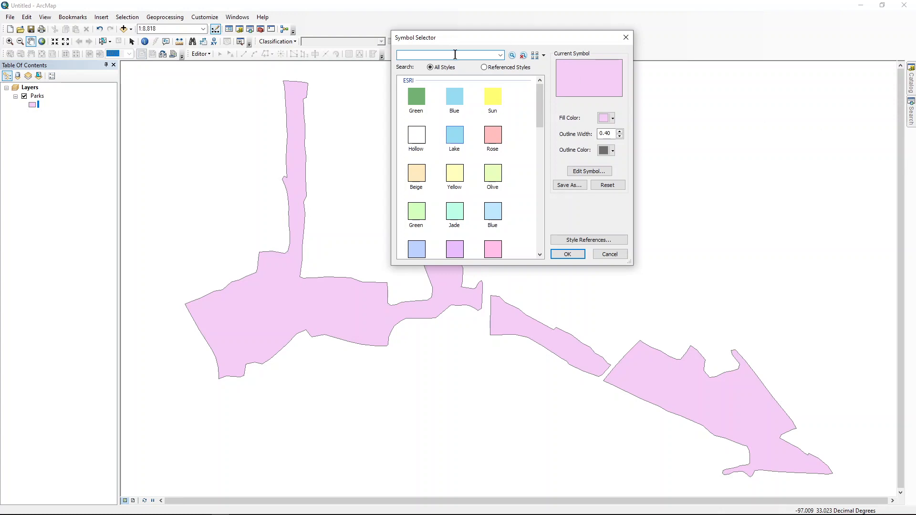
{"action": "type", "text": "park"}
{"action": "key", "text": "BackSpace"}
{"action": "key", "text": "BackSpace"}
{"action": "key", "text": "BackSpace"}
{"action": "key", "text": "BackSpace"}
{"action": "type", "text": "park"}
{"action": "key", "text": "Return"}
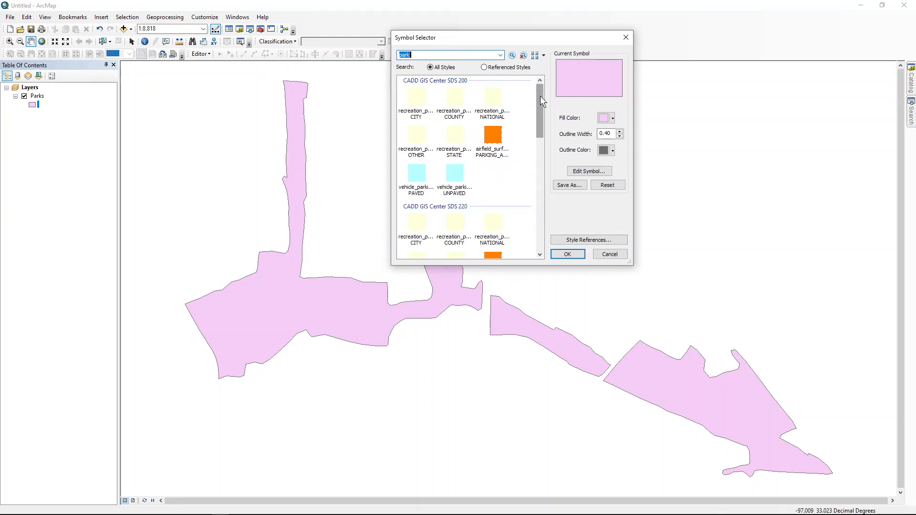
{"action": "left_click_drag", "start_coordinate": [540, 96], "coordinate": [533, 139]}
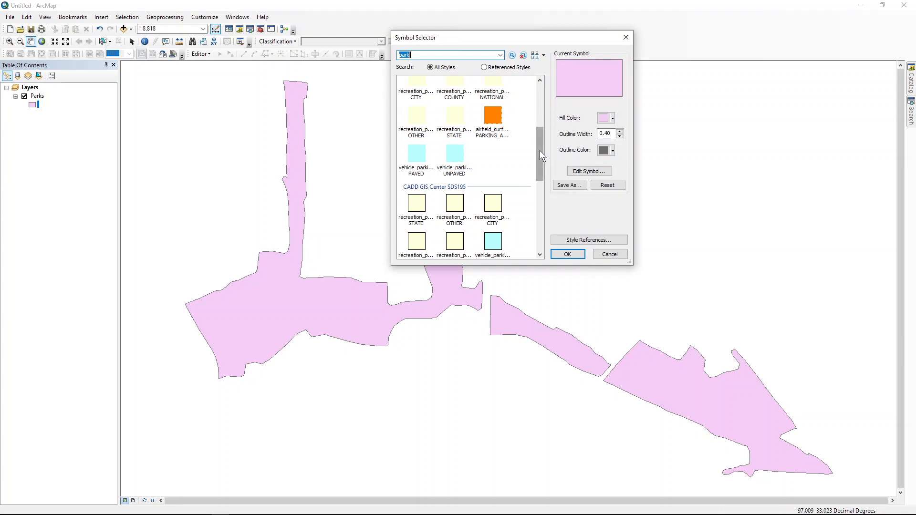
{"action": "left_click_drag", "start_coordinate": [540, 150], "coordinate": [539, 199]}
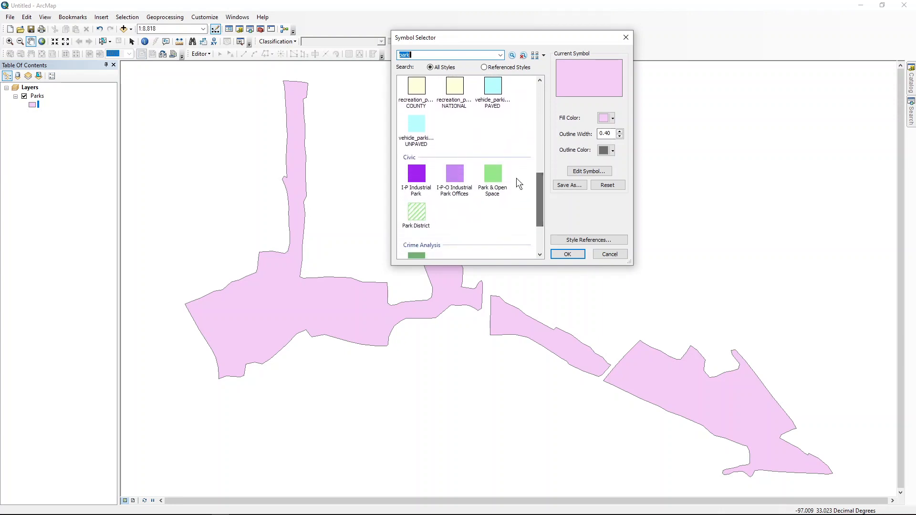
{"action": "left_click", "coordinate": [492, 190]}
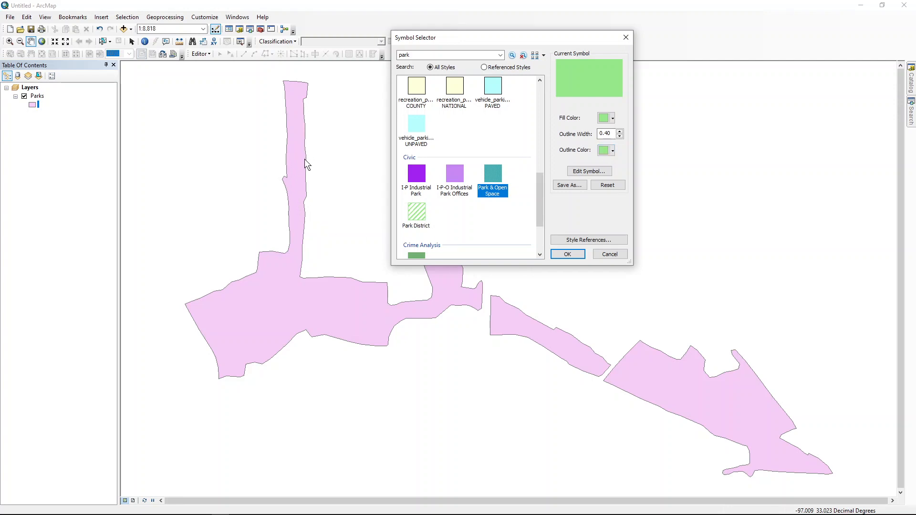
- Set the Parks symbol's outline width to 1 and its outline color to dark green, and apply the symbol
{"action": "left_click", "coordinate": [621, 132]}
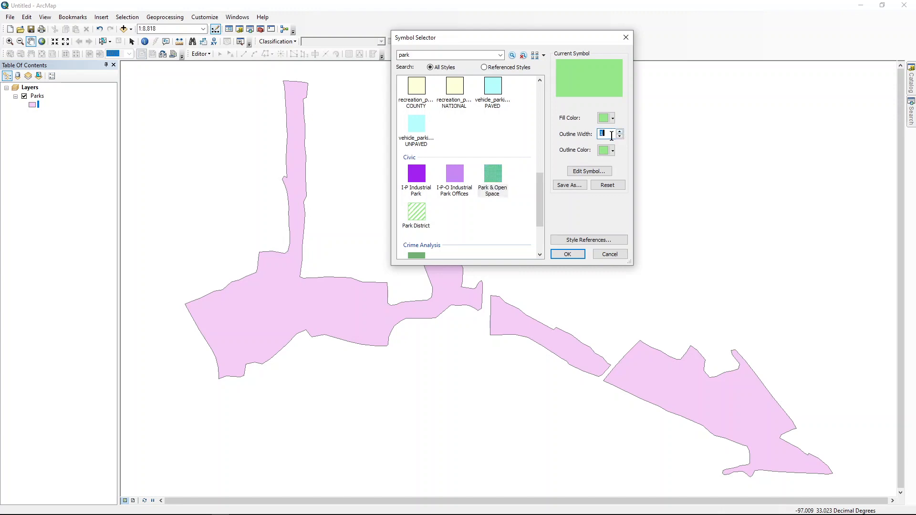
{"action": "type", "text": "0.40"}
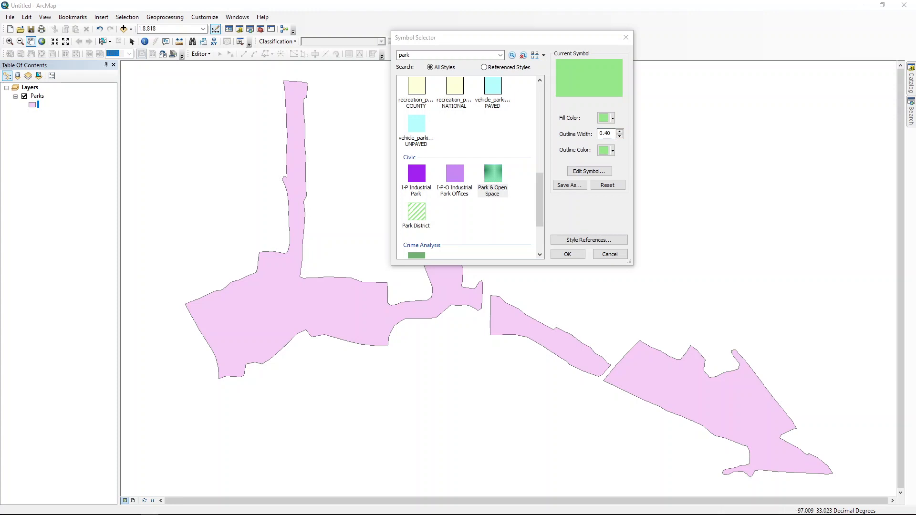
{"action": "left_click", "coordinate": [620, 132]}
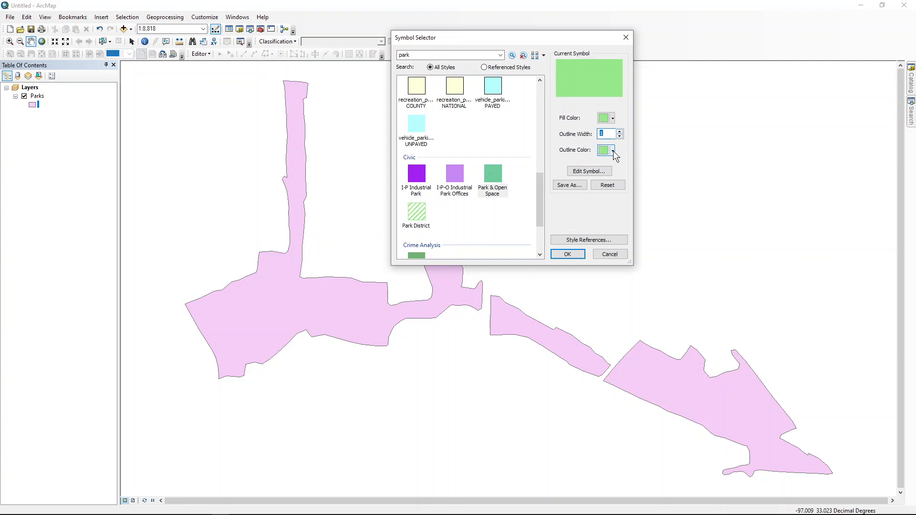
{"action": "left_click", "coordinate": [613, 151]}
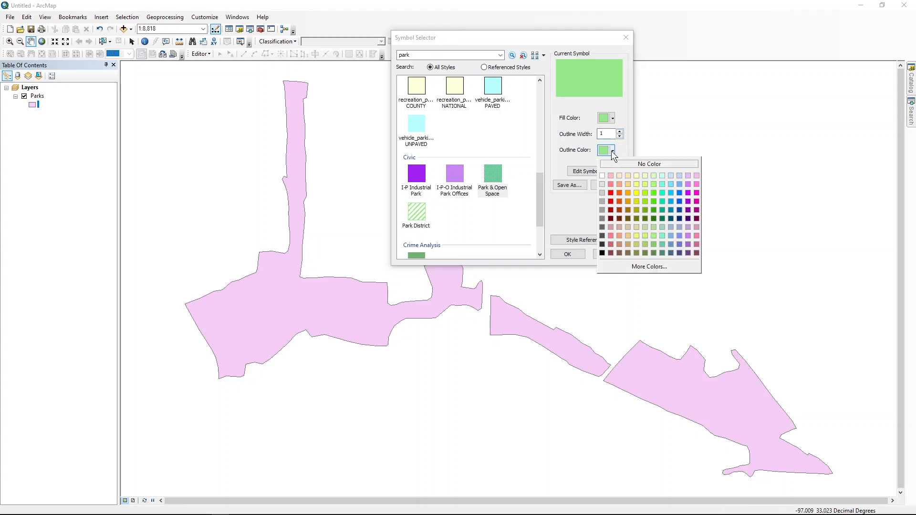
{"action": "left_click", "coordinate": [653, 219]}
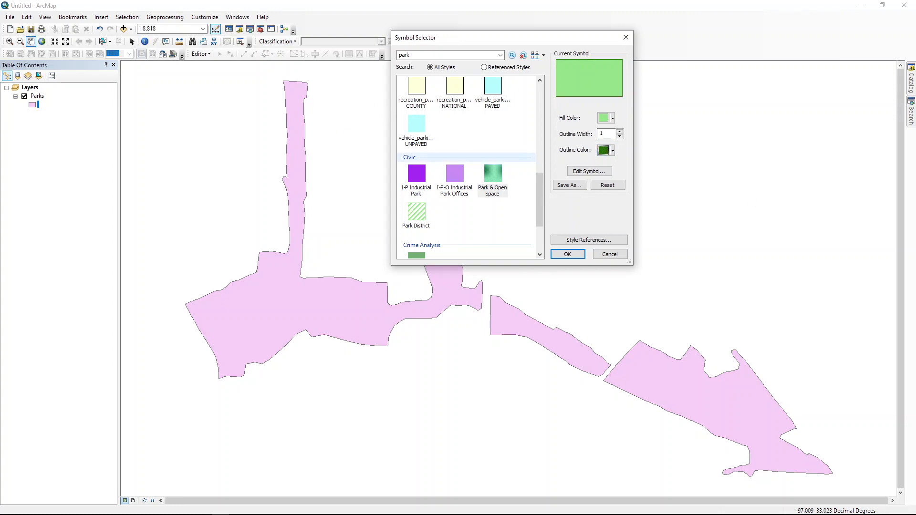
{"action": "left_click", "coordinate": [566, 253]}
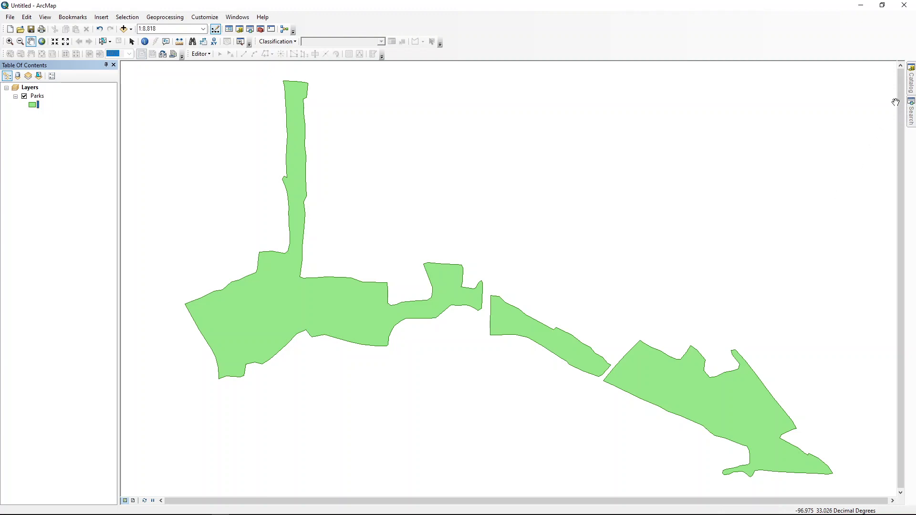
- Add Streets.shp from the Lab_TriangleCommunity folder to the map and dismiss the coordinate system warning
{"action": "mouse_move", "coordinate": [913, 85]}
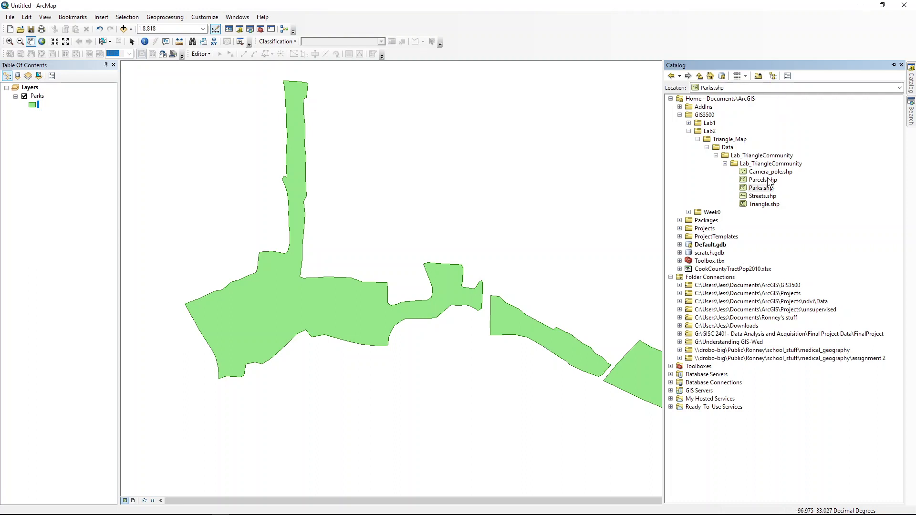
{"action": "left_click", "coordinate": [764, 196]}
{"action": "left_click_drag", "start_coordinate": [764, 197], "coordinate": [617, 194]}
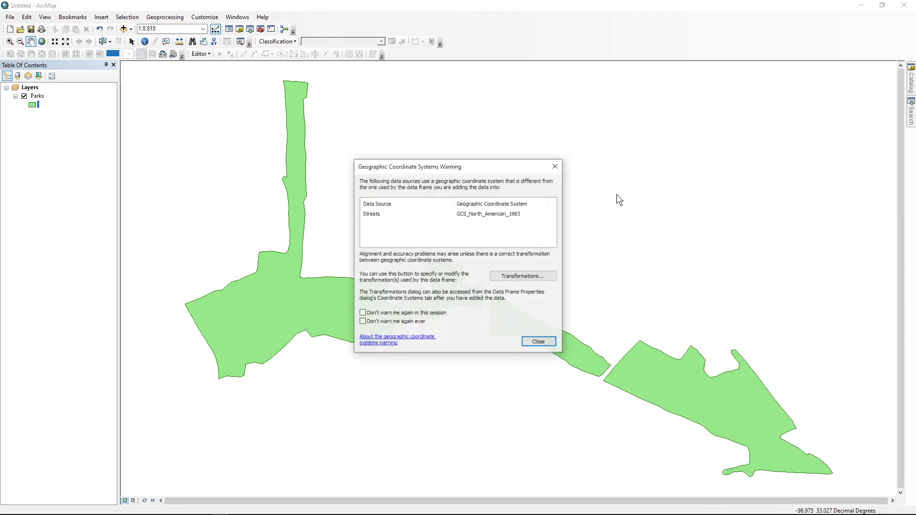
{"action": "left_click", "coordinate": [551, 343]}
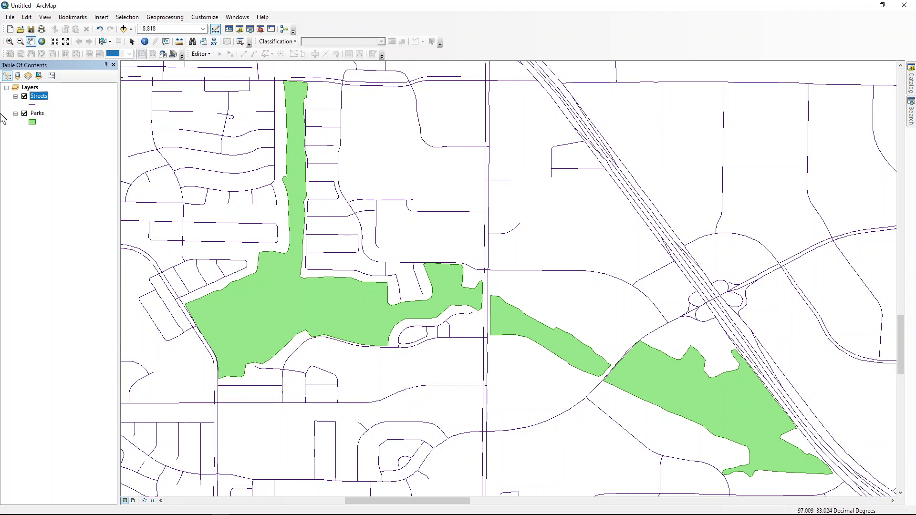
- Symbolize the Streets layer with the ESRI Major Road line symbol
{"action": "left_click", "coordinate": [30, 104]}
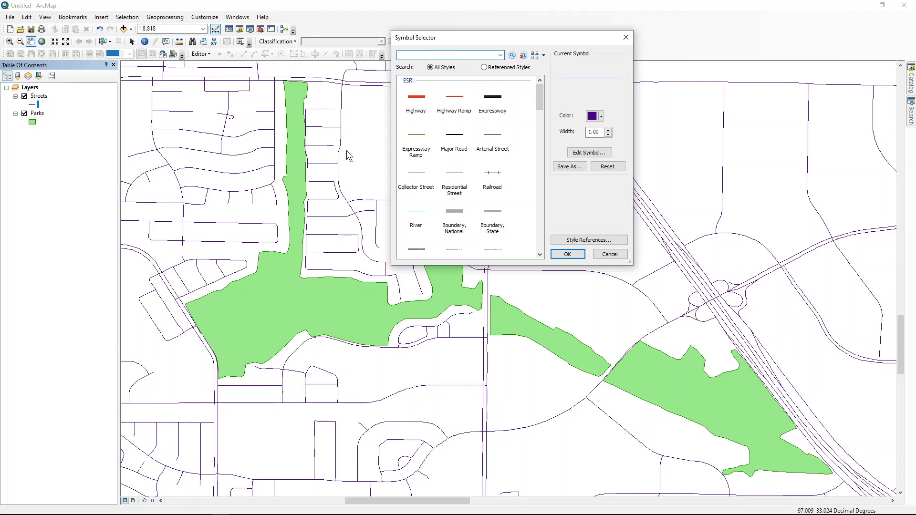
{"action": "left_click", "coordinate": [452, 138]}
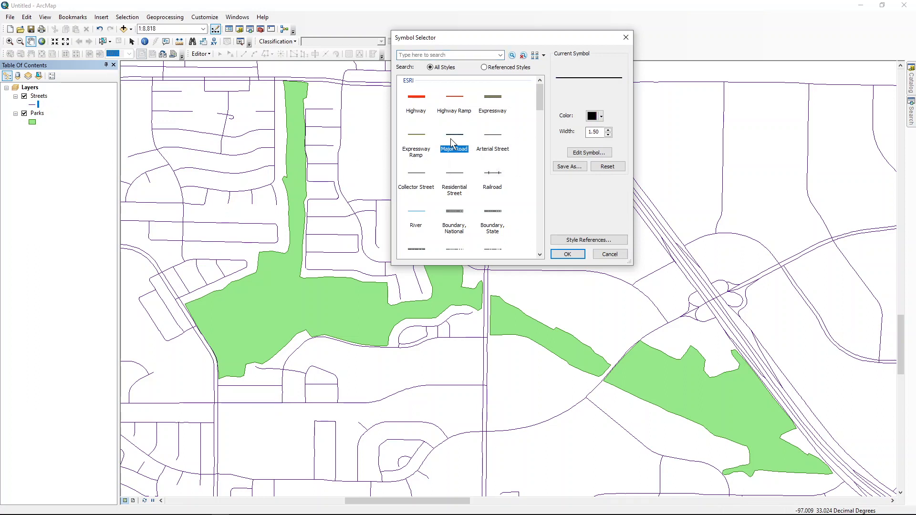
{"action": "left_click", "coordinate": [579, 256]}
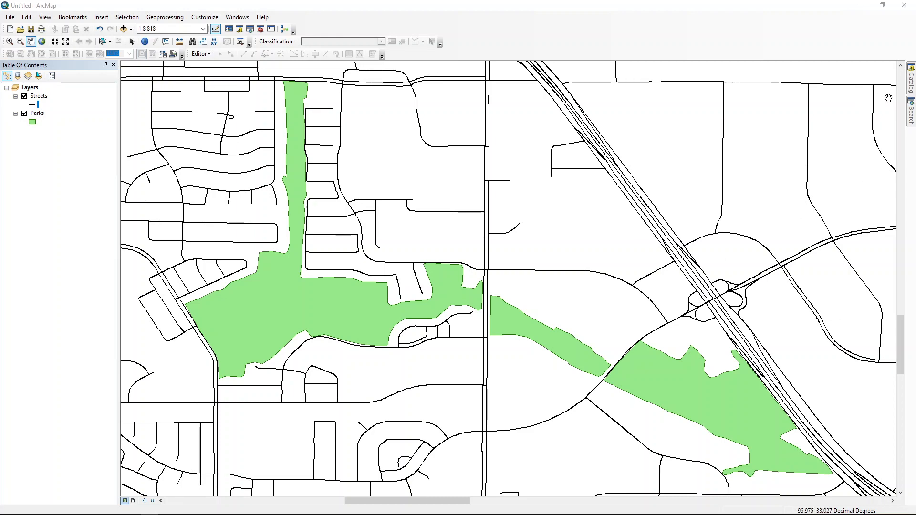
- Add Triangle.shp from the Lab_TriangleCommunity folder to the map
{"action": "left_click", "coordinate": [910, 81]}
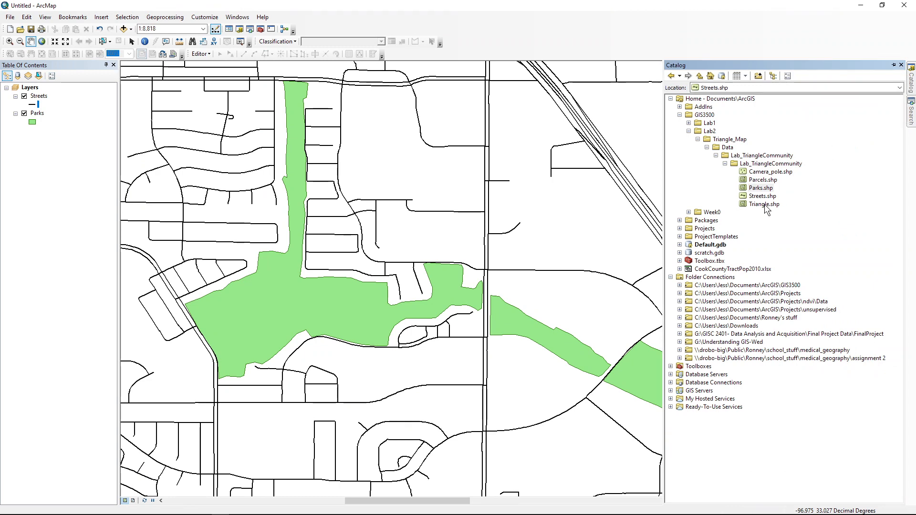
{"action": "left_click_drag", "start_coordinate": [774, 204], "coordinate": [517, 262]}
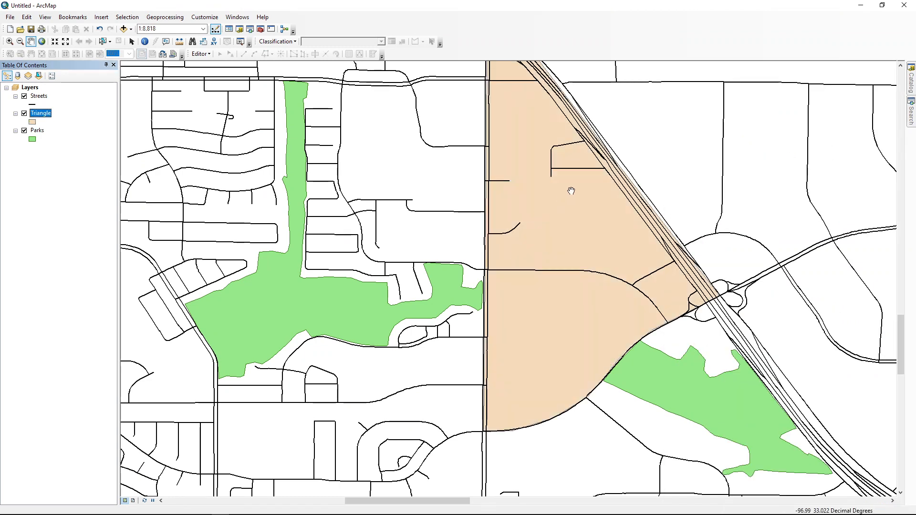
{"action": "mouse_move", "coordinate": [573, 186]}
{"action": "left_mouse_down"}
{"action": "mouse_move", "coordinate": [573, 211]}
{"action": "mouse_move", "coordinate": [574, 182]}
{"action": "left_mouse_up"}
{"action": "scroll", "coordinate": [559, 229], "scroll_direction": "up", "scroll_amount": 1}
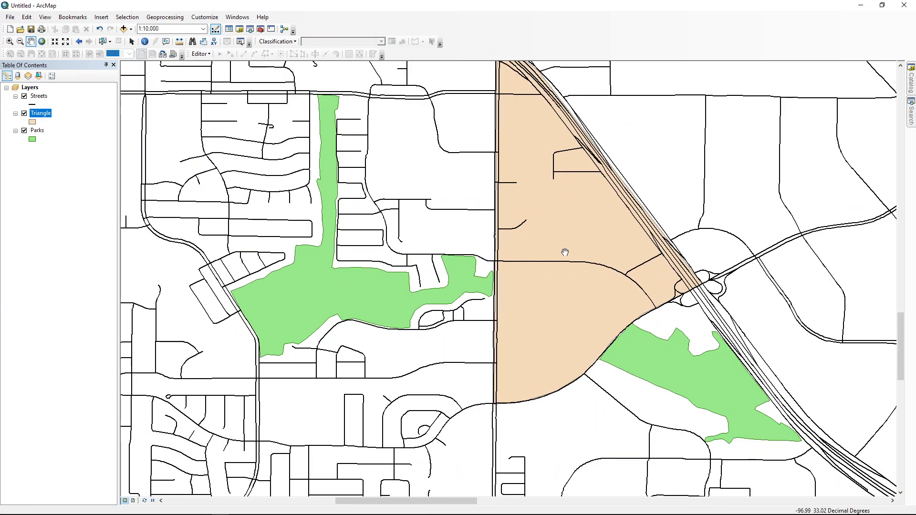
- Try the Triangle layer above Streets in the drawing order, and return it to below Streets
{"action": "left_click_drag", "start_coordinate": [593, 222], "coordinate": [558, 227]}
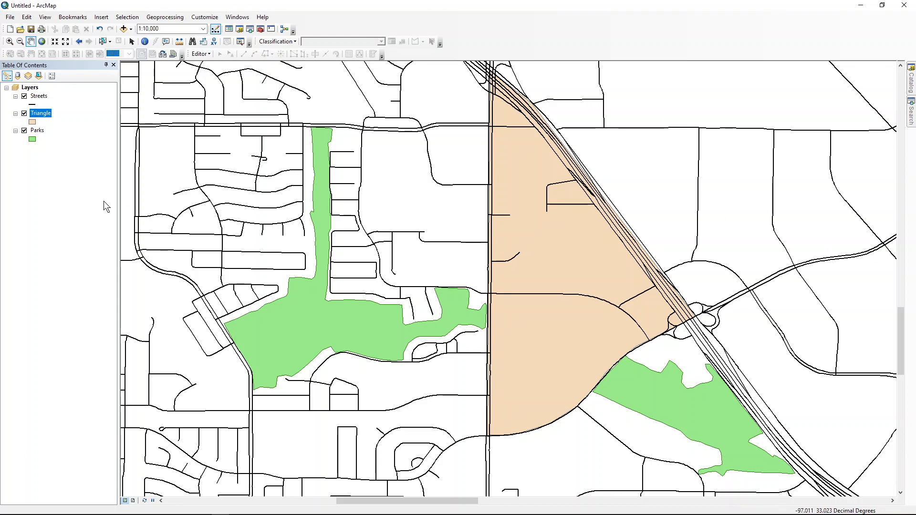
{"action": "left_click_drag", "start_coordinate": [44, 116], "coordinate": [47, 104]}
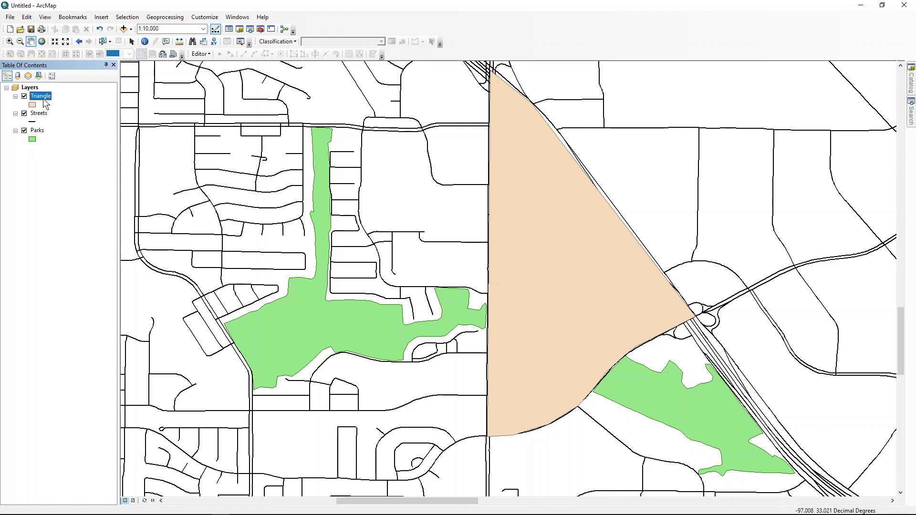
{"action": "left_click_drag", "start_coordinate": [44, 98], "coordinate": [42, 121]}
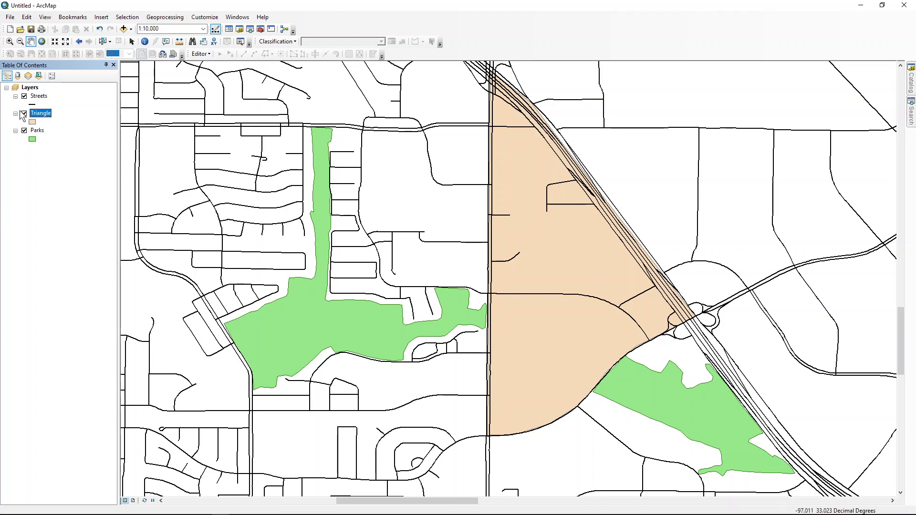
- Symbolize the Triangle layer with the ESRI Beige fill and move it below Parks in the drawing order
{"action": "left_click", "coordinate": [32, 123]}
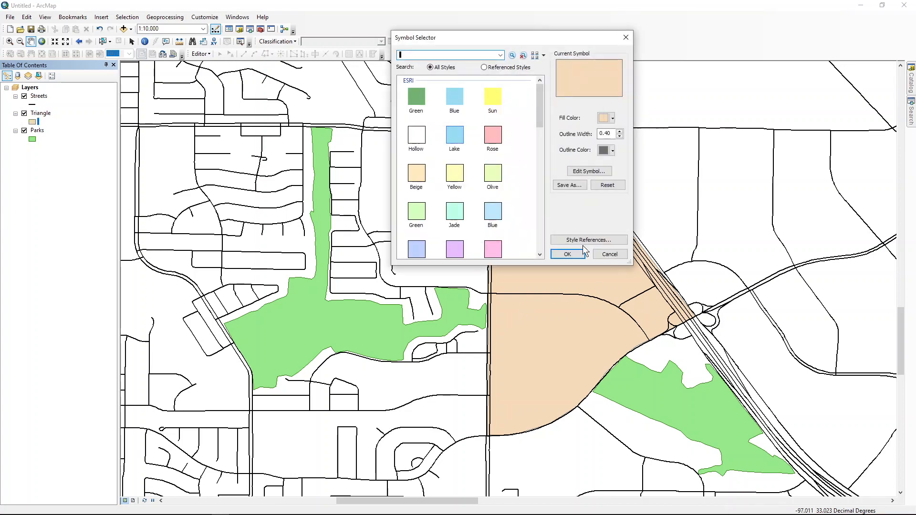
{"action": "left_click", "coordinate": [417, 179]}
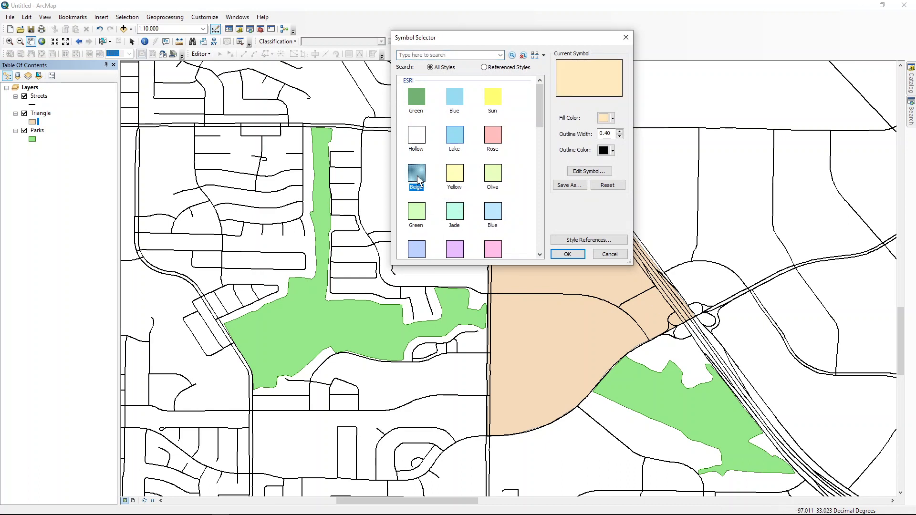
{"action": "left_click", "coordinate": [567, 255]}
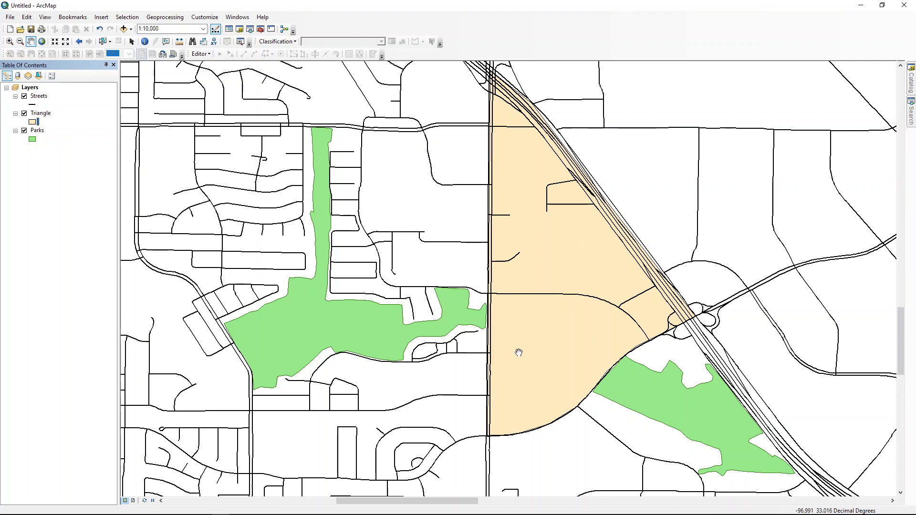
{"action": "left_click_drag", "start_coordinate": [38, 114], "coordinate": [38, 143]}
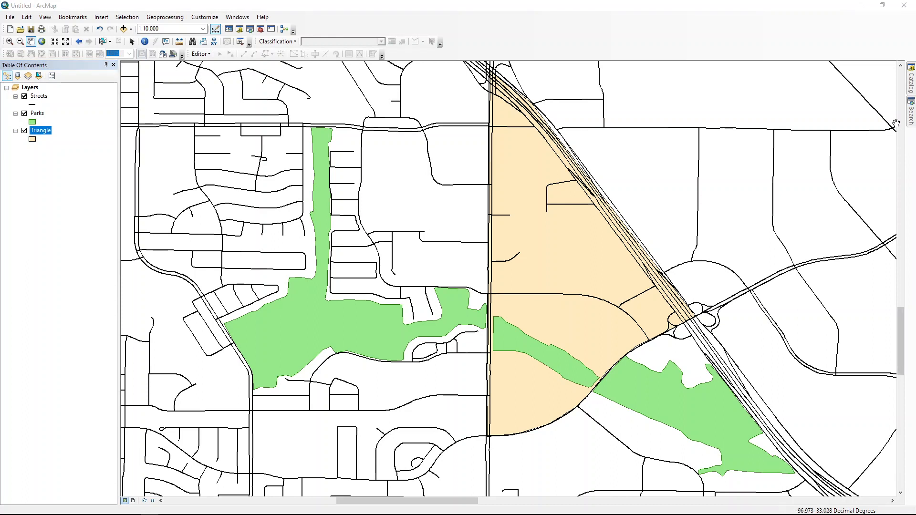
- Add Camera_pole.shp from the Lab_TriangleCommunity folder to the map
{"action": "left_click", "coordinate": [912, 88]}
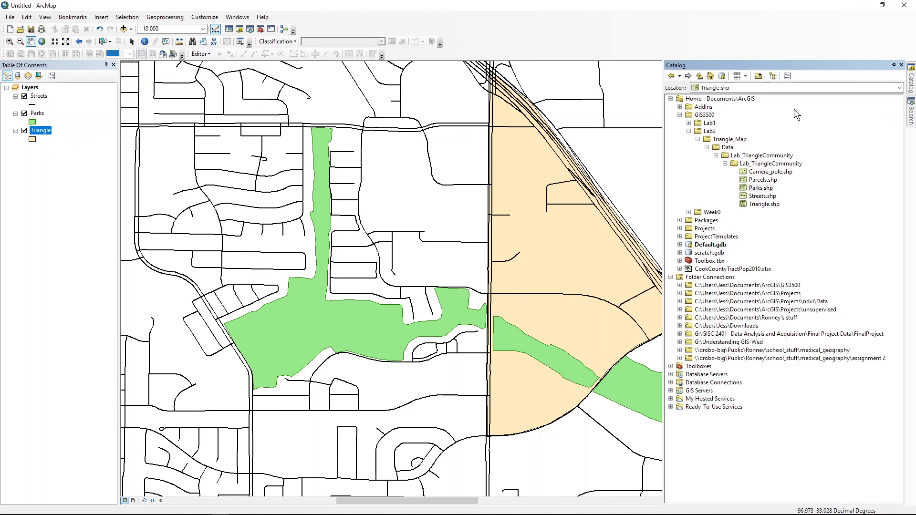
{"action": "left_click", "coordinate": [771, 174]}
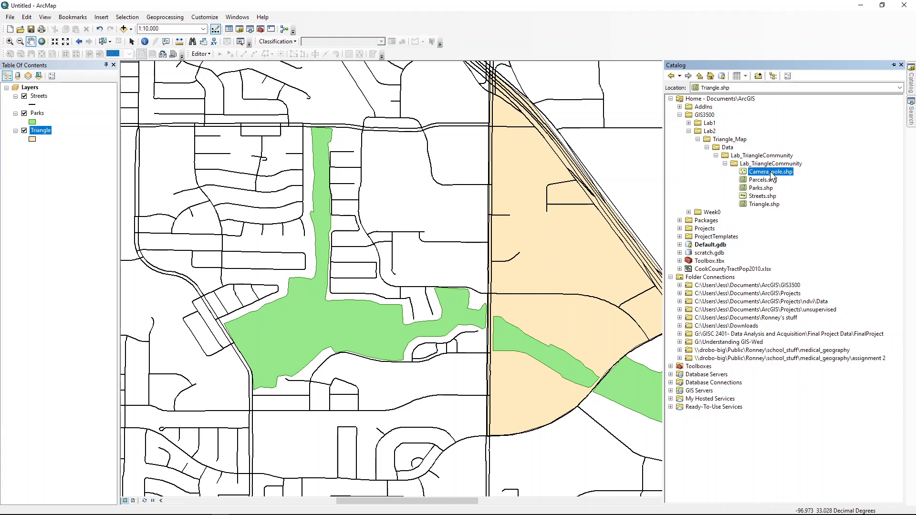
{"action": "left_click_drag", "start_coordinate": [771, 173], "coordinate": [477, 155]}
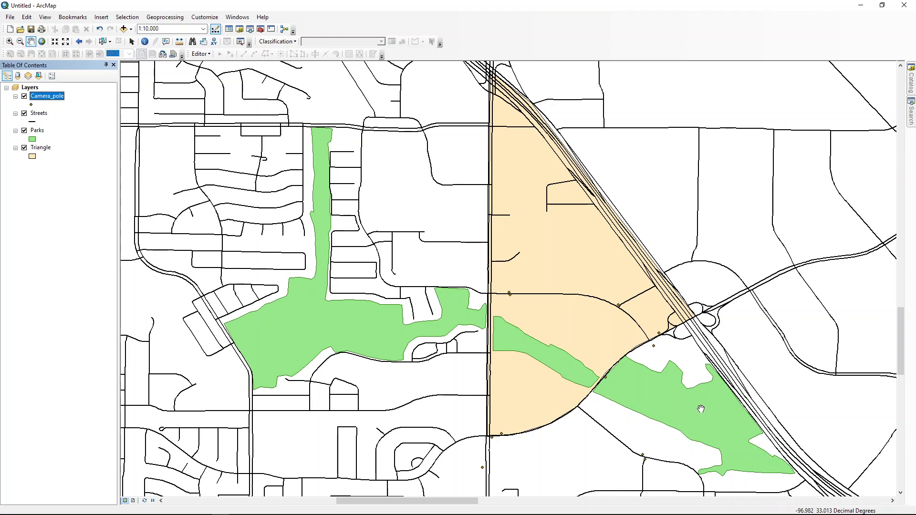
- Symbolize the Camera_pole layer with the 3D Industrial Camera Tower marker at size 24
{"action": "left_click", "coordinate": [31, 104]}
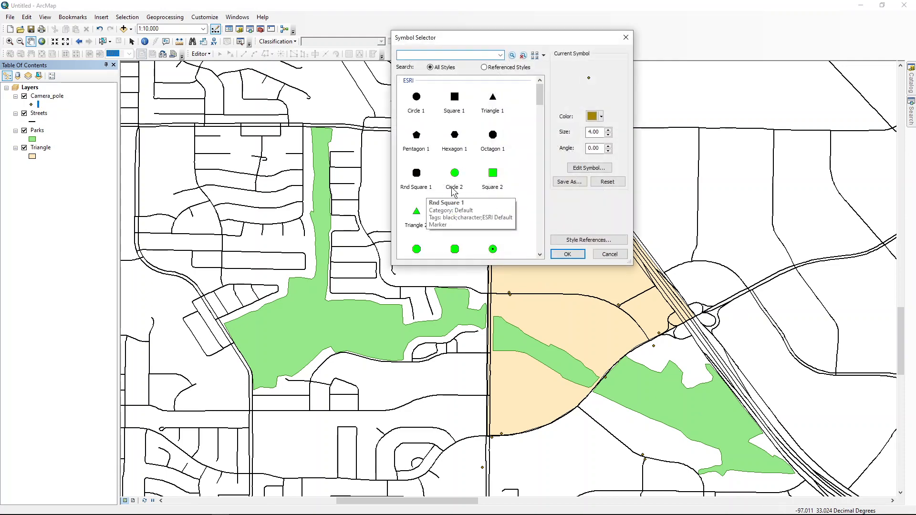
{"action": "type", "text": "camera"}
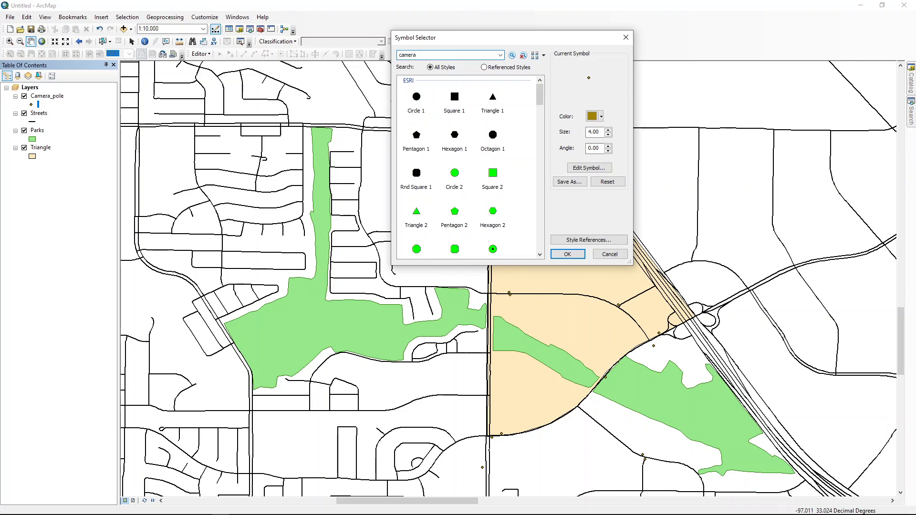
{"action": "key", "text": "Return"}
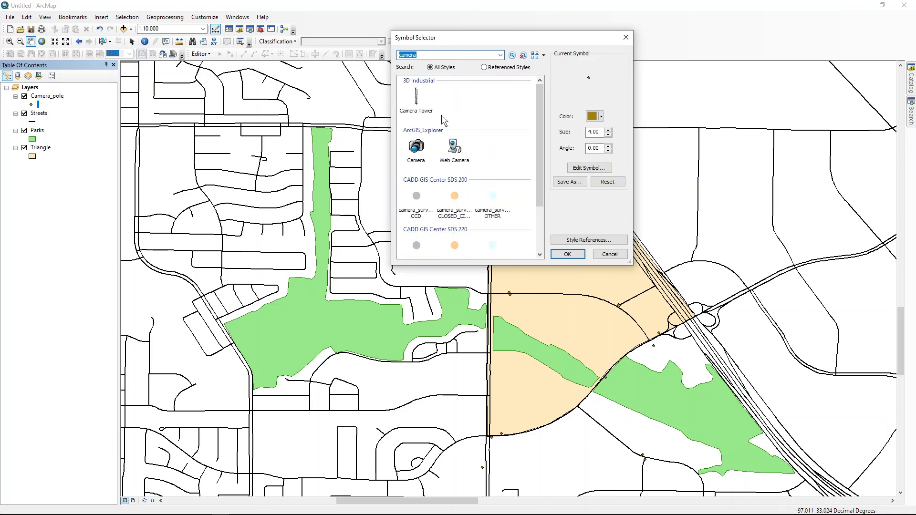
{"action": "left_click", "coordinate": [417, 99]}
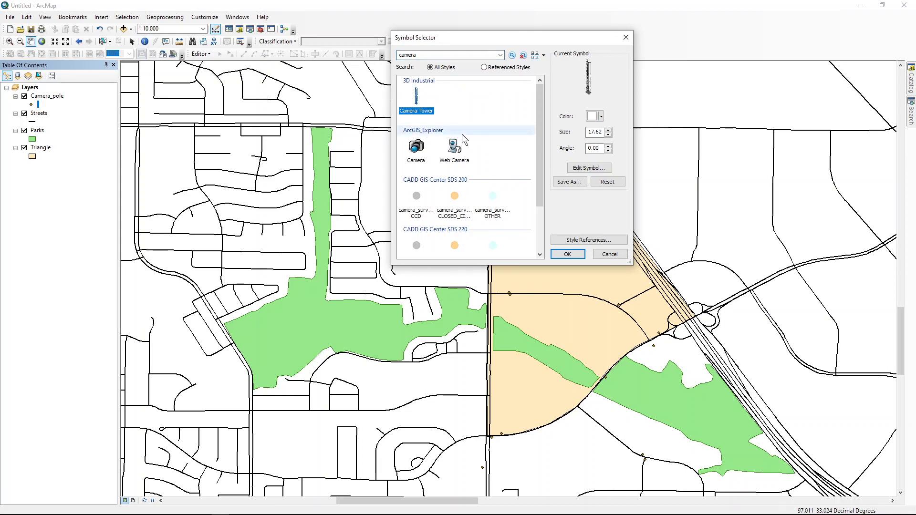
{"action": "double_click", "coordinate": [592, 132]}
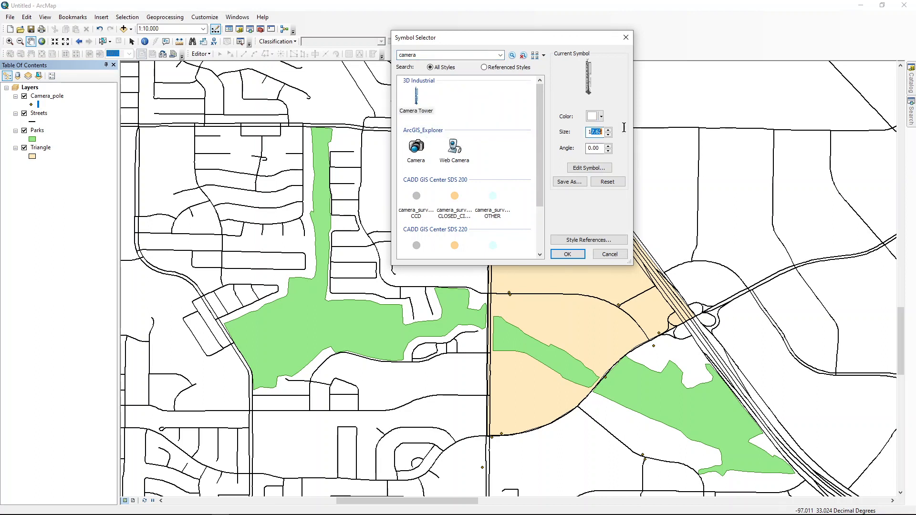
{"action": "type", "text": "1"}
{"action": "key", "text": "BackSpace"}
{"action": "type", "text": "24"}
{"action": "left_click", "coordinate": [567, 254]}
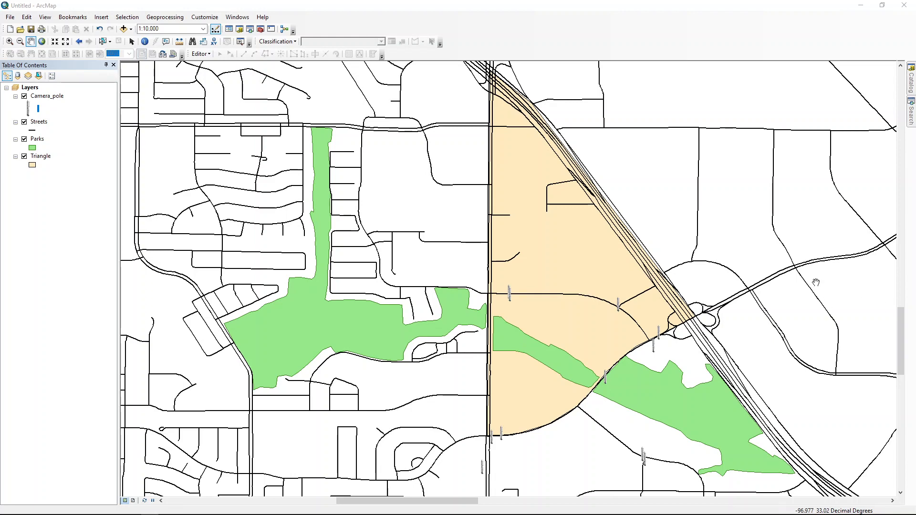
- Add Parcels.shp from the Lab_TriangleCommunity folder to the map and open its attribute table
{"action": "left_click", "coordinate": [912, 81]}
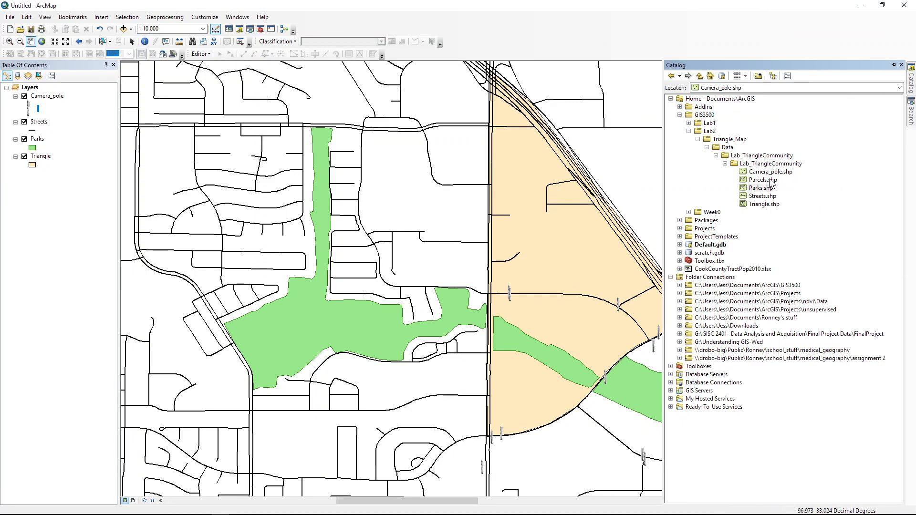
{"action": "left_click_drag", "start_coordinate": [762, 180], "coordinate": [581, 178]}
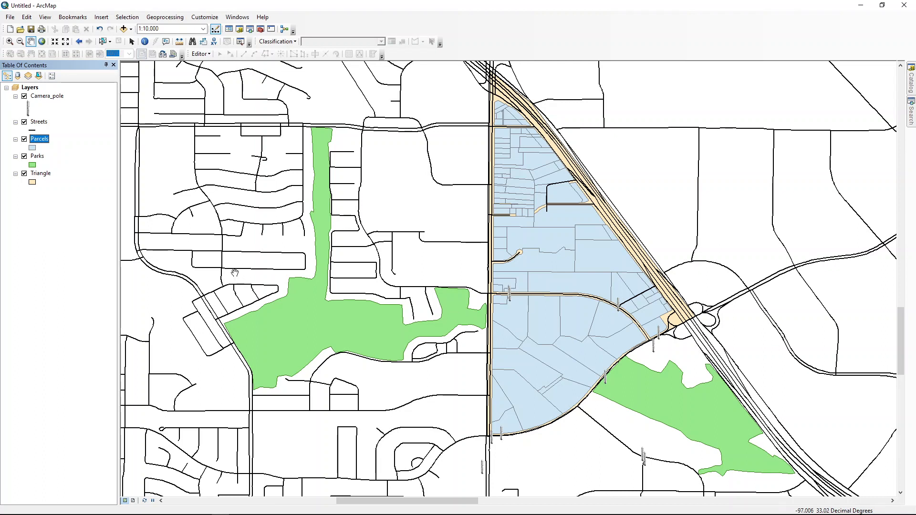
{"action": "right_click", "coordinate": [44, 143]}
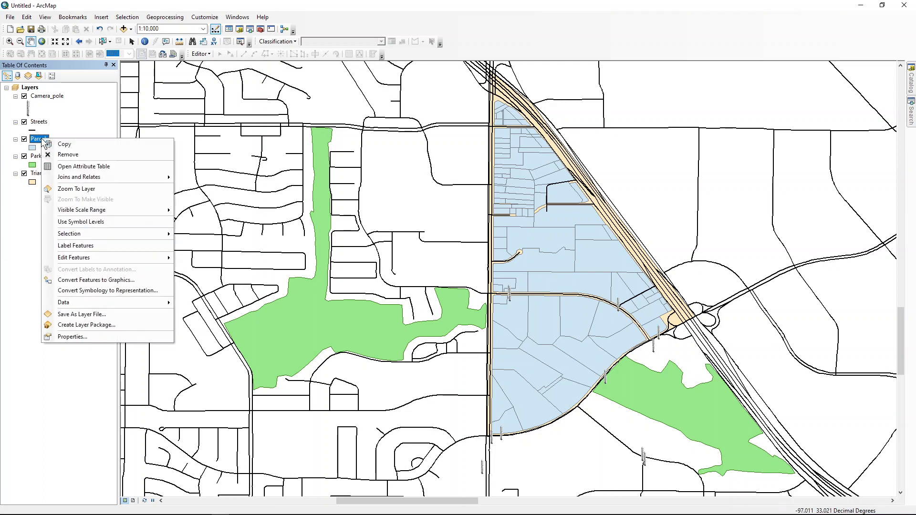
{"action": "left_click", "coordinate": [67, 166]}
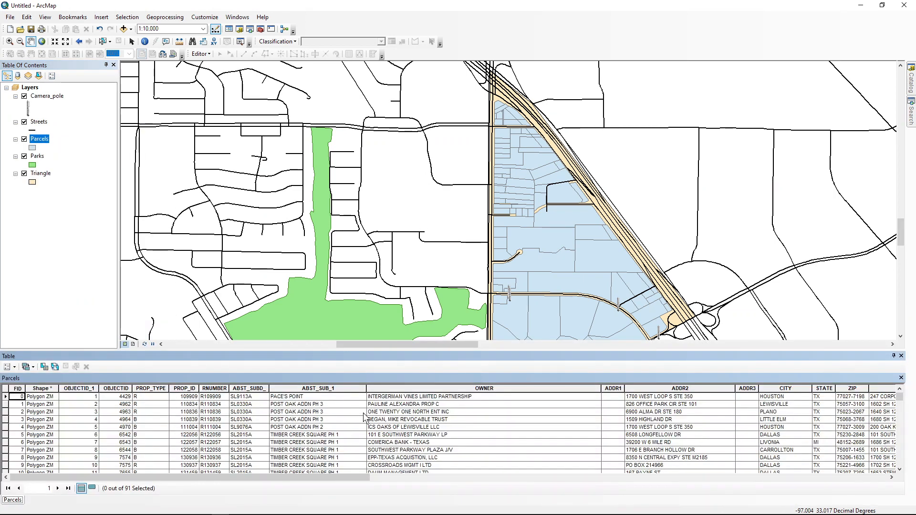
- Examine the PROP_TYPE values across the records of the Parcels attribute table, and close the table
{"action": "left_click_drag", "start_coordinate": [306, 475], "coordinate": [150, 398]}
{"action": "left_click", "coordinate": [142, 419]}
{"action": "scroll", "coordinate": [141, 417], "scroll_direction": "down", "scroll_amount": 7}
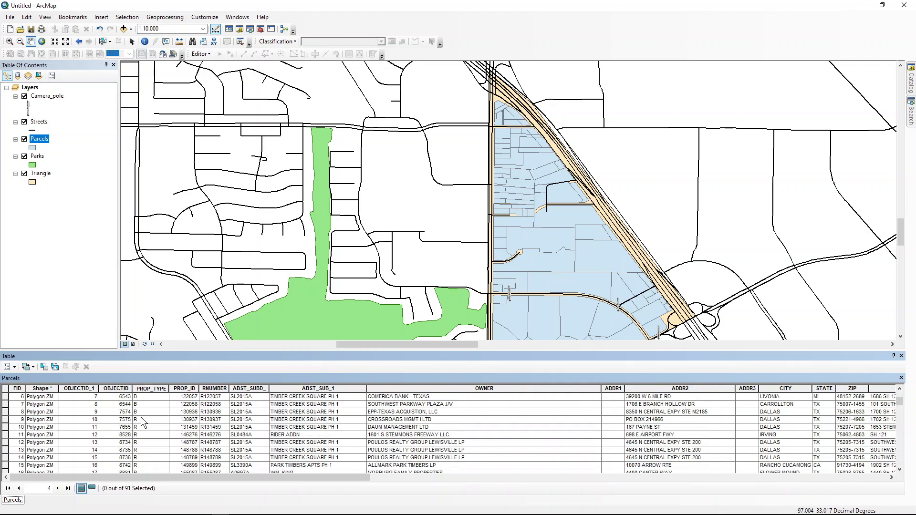
{"action": "scroll", "coordinate": [141, 417], "scroll_direction": "down", "scroll_amount": 7}
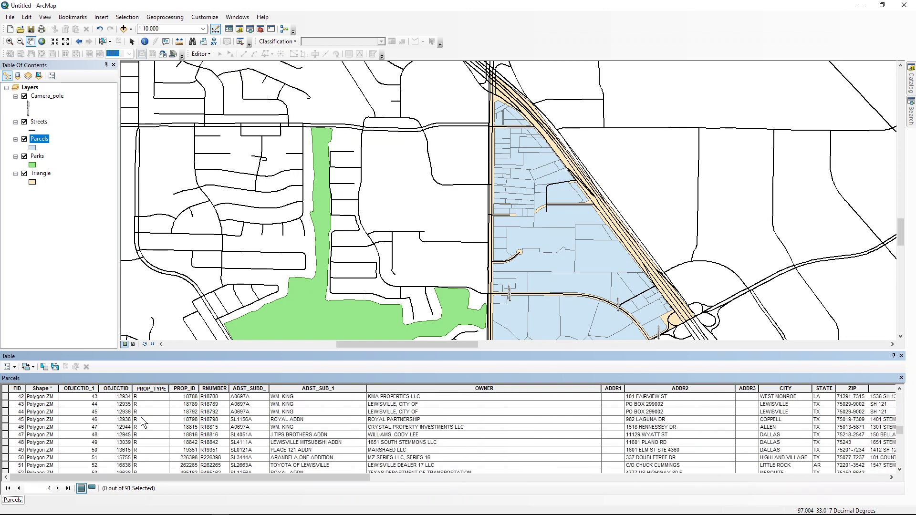
{"action": "scroll", "coordinate": [141, 417], "scroll_direction": "up", "scroll_amount": 8}
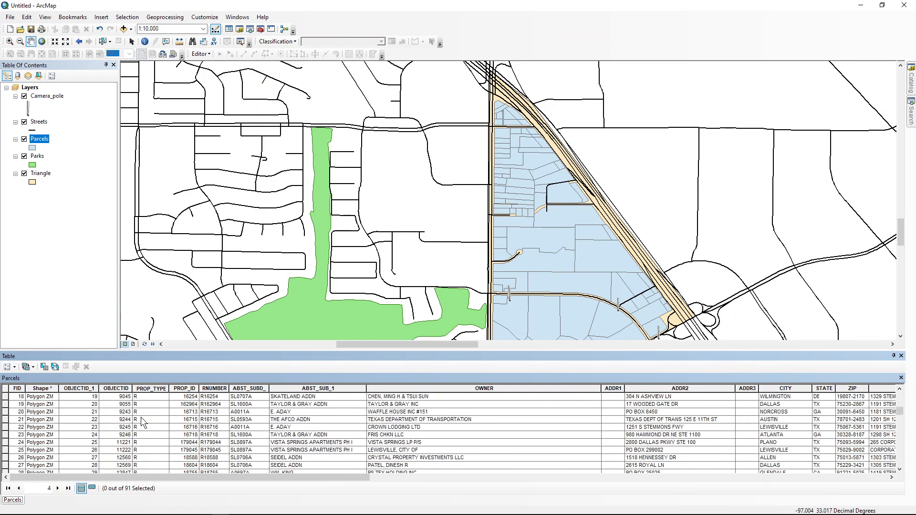
{"action": "scroll", "coordinate": [141, 417], "scroll_direction": "up", "scroll_amount": 6}
{"action": "left_click", "coordinate": [142, 417]}
{"action": "type", "text": "B"}
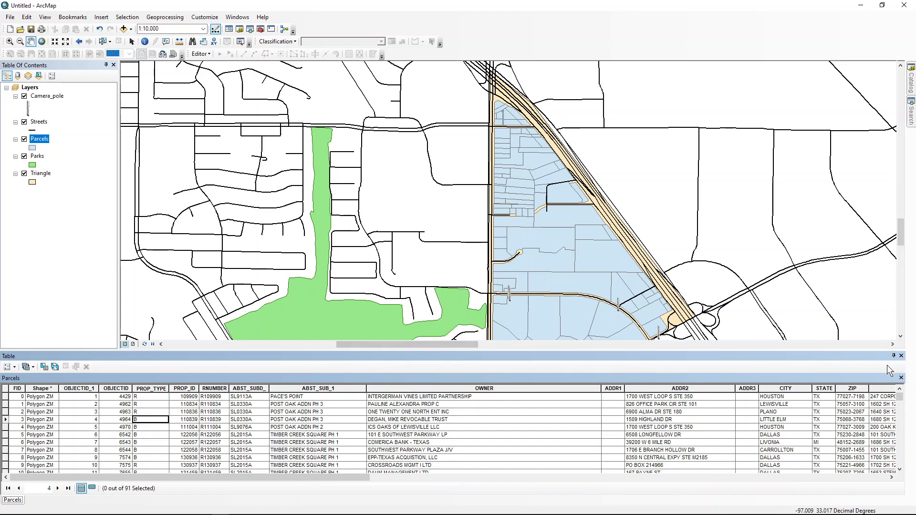
{"action": "left_click", "coordinate": [900, 356]}
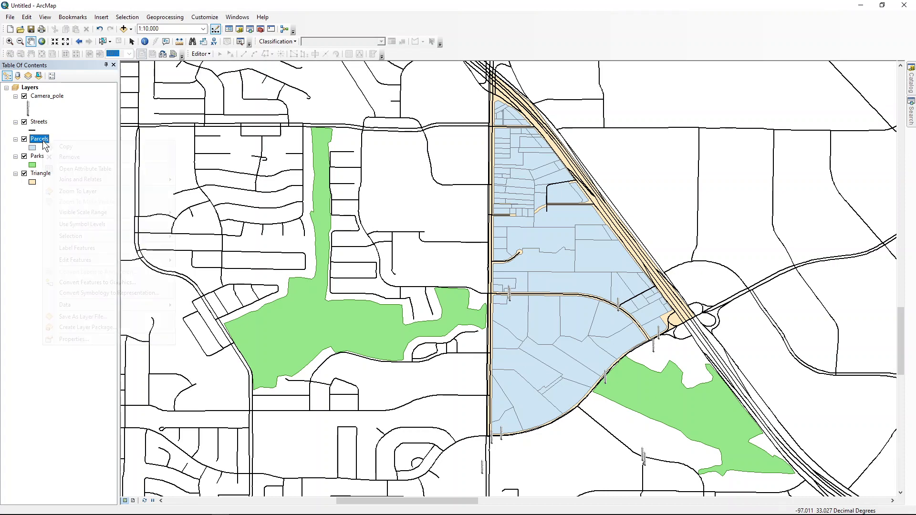
- Categorize the Parcels layer by unique values of PROP_TYPE, adding all values and excluding all other values
{"action": "right_click", "coordinate": [44, 145]}
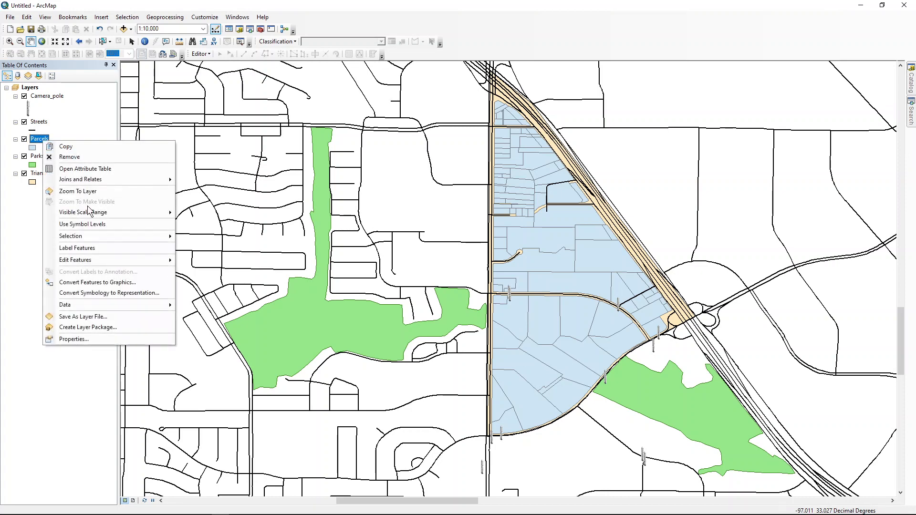
{"action": "left_click", "coordinate": [77, 338]}
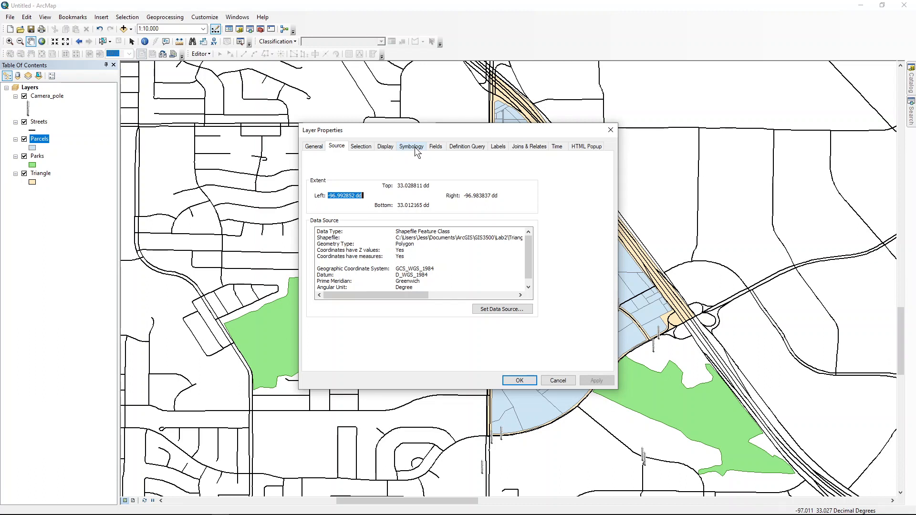
{"action": "left_click", "coordinate": [412, 147]}
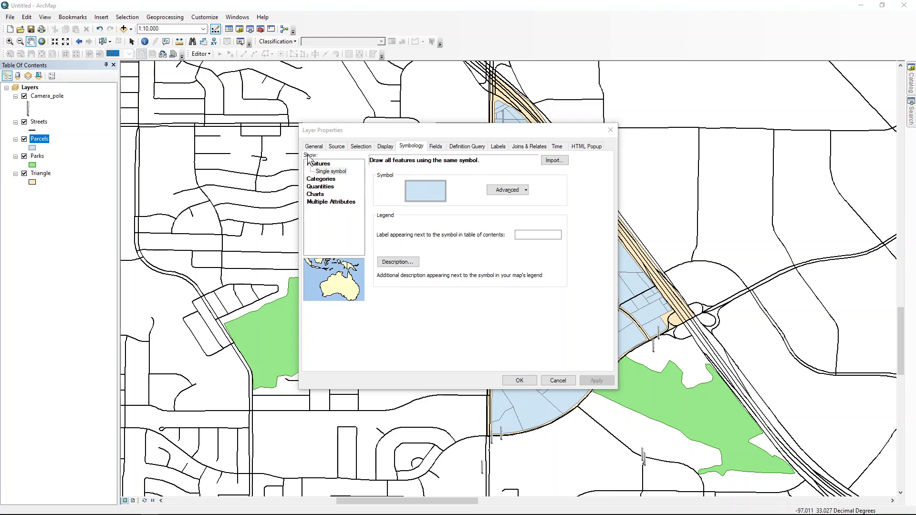
{"action": "left_click", "coordinate": [314, 180]}
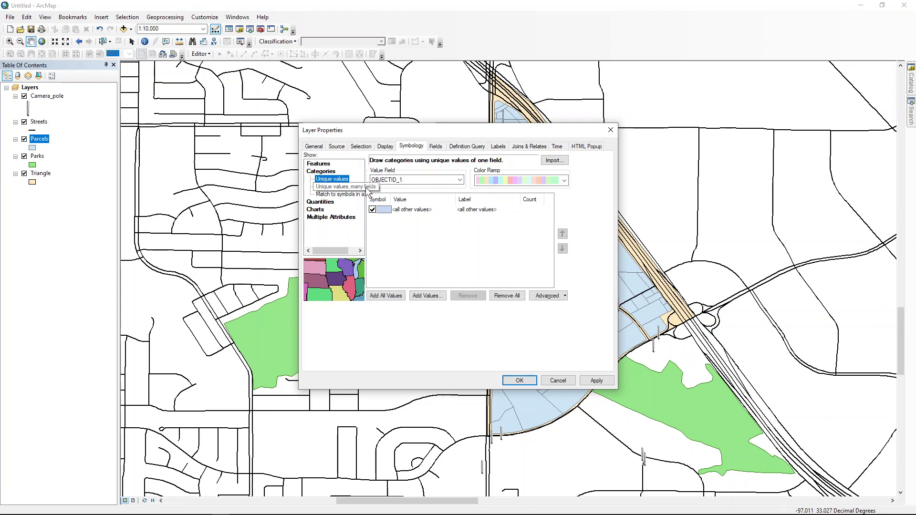
{"action": "left_click", "coordinate": [425, 180]}
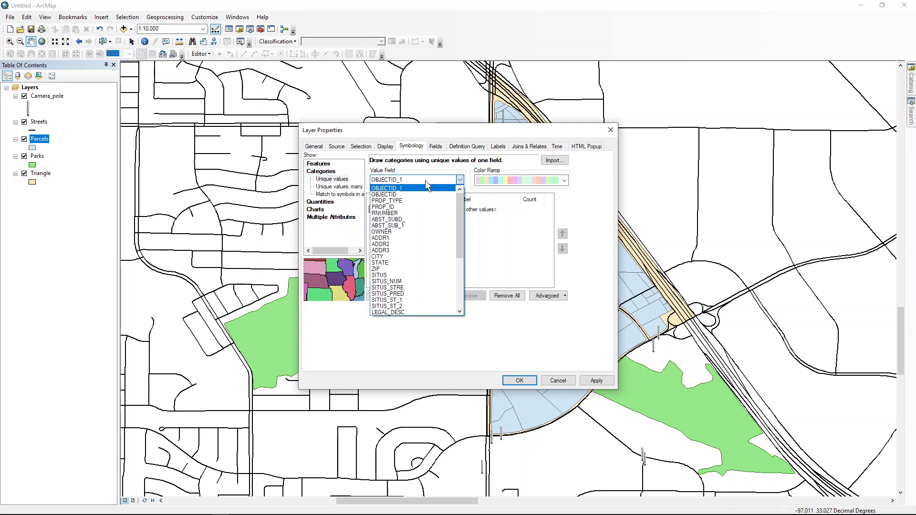
{"action": "left_click", "coordinate": [400, 200]}
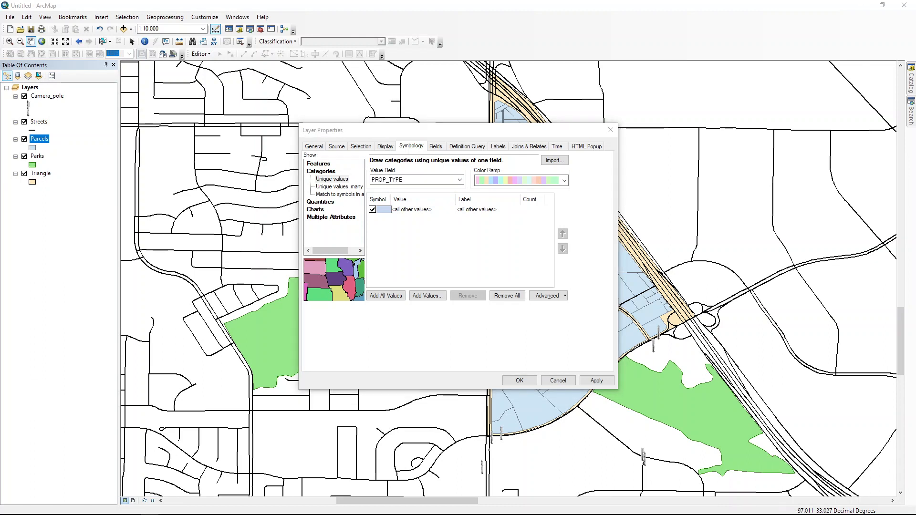
{"action": "left_click", "coordinate": [390, 294]}
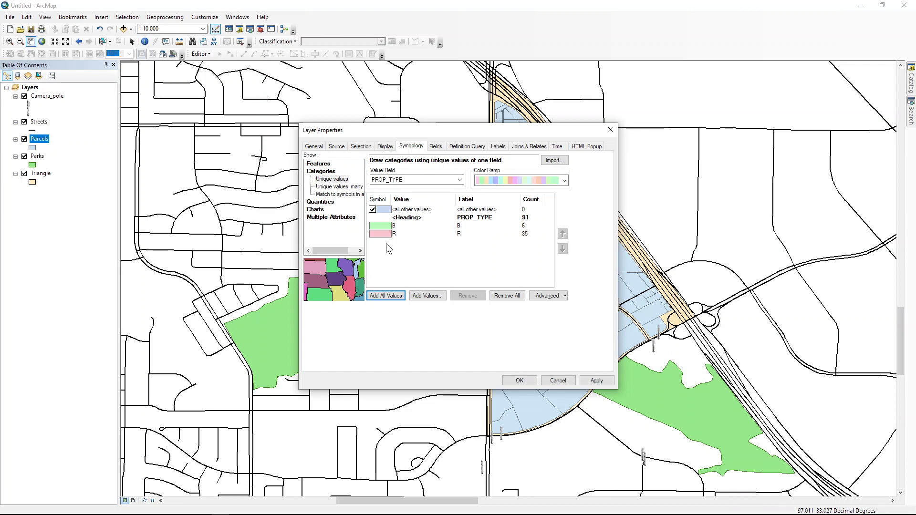
{"action": "left_click", "coordinate": [372, 210]}
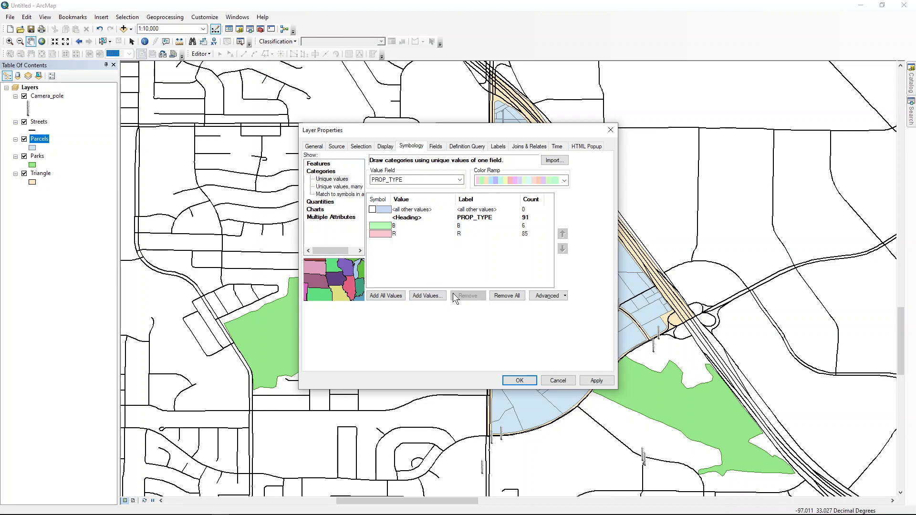
- Set the fill color of the B category in the Parcels symbology to light gray
{"action": "double_click", "coordinate": [380, 225]}
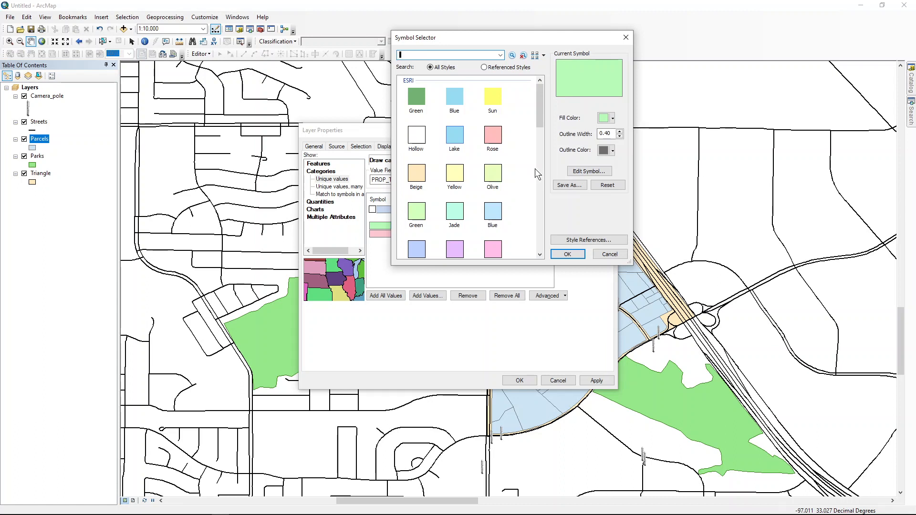
{"action": "left_click", "coordinate": [604, 121]}
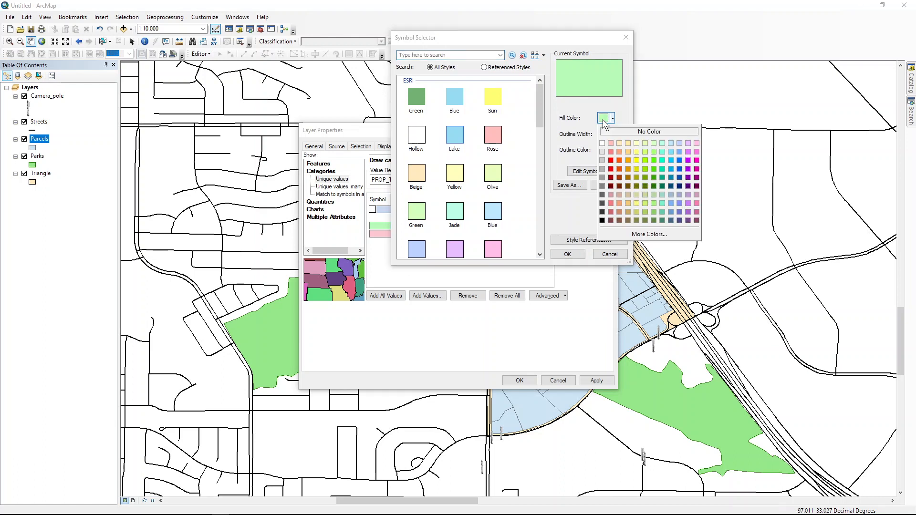
{"action": "left_click", "coordinate": [602, 152]}
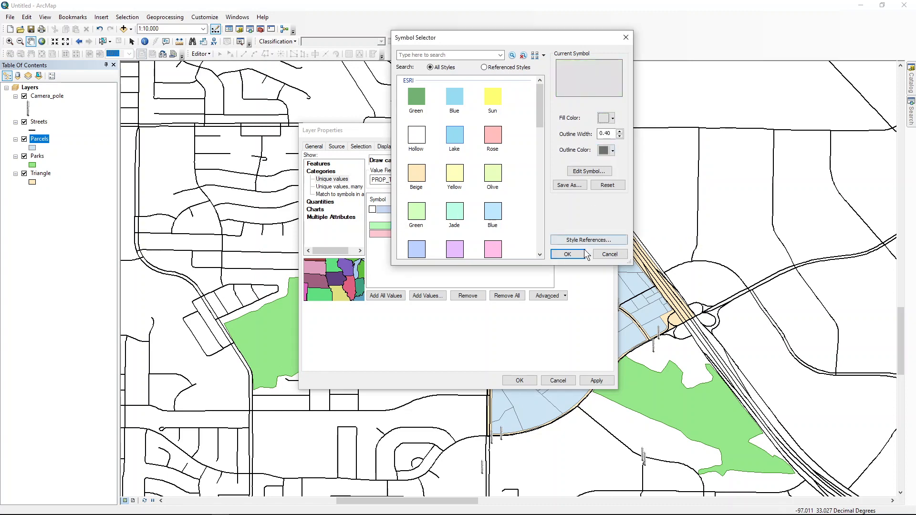
{"action": "left_click", "coordinate": [567, 254]}
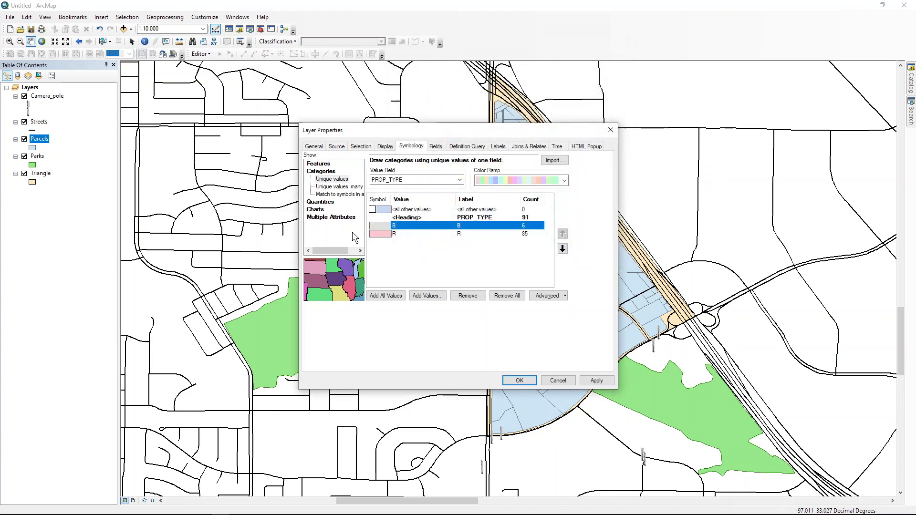
{"action": "double_click", "coordinate": [380, 226]}
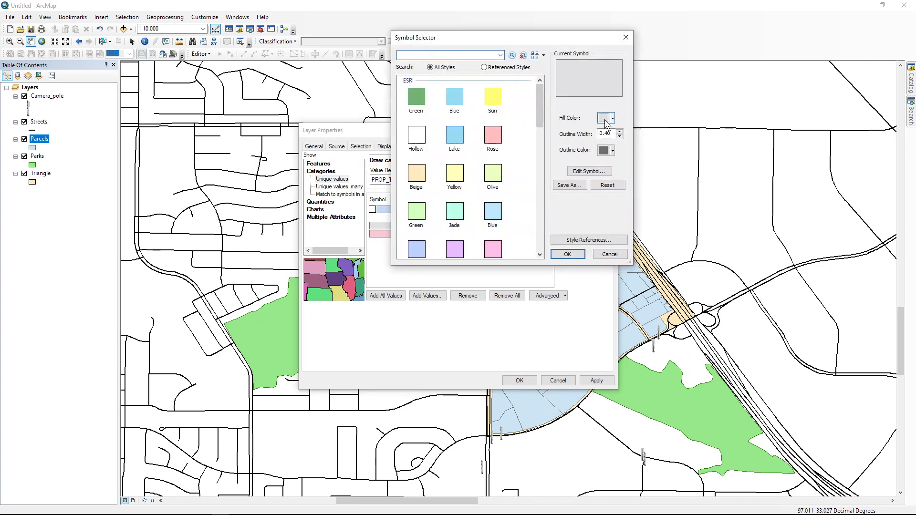
{"action": "left_click", "coordinate": [571, 255]}
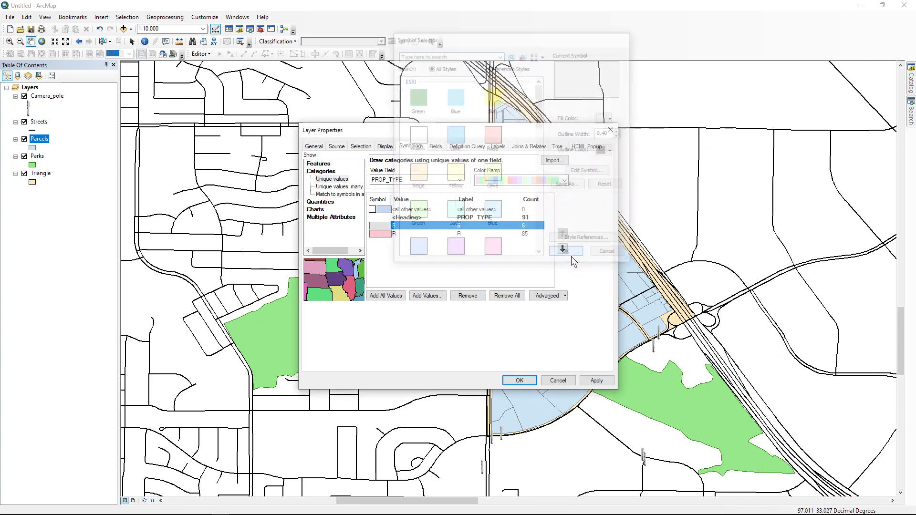
- Set the fill color of the R category to Gray 30% and apply the symbology to the Parcels layer
{"action": "double_click", "coordinate": [379, 233]}
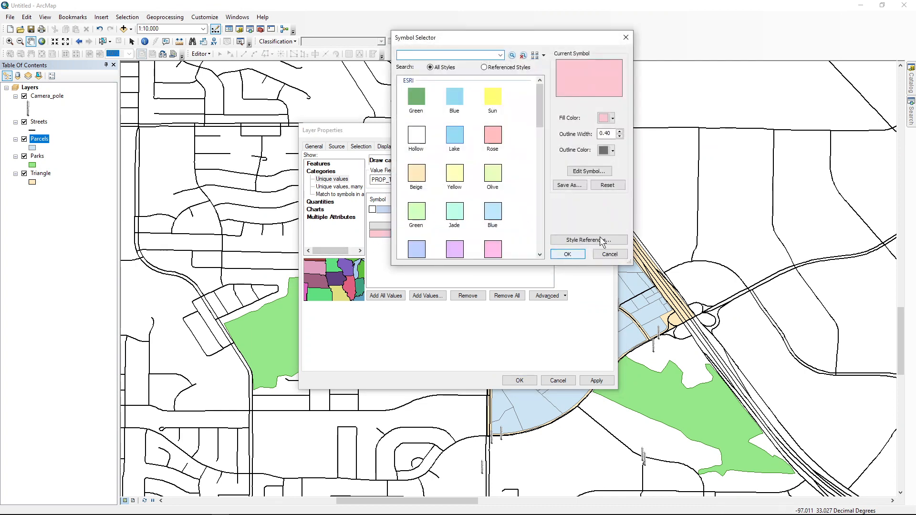
{"action": "left_click", "coordinate": [613, 119]}
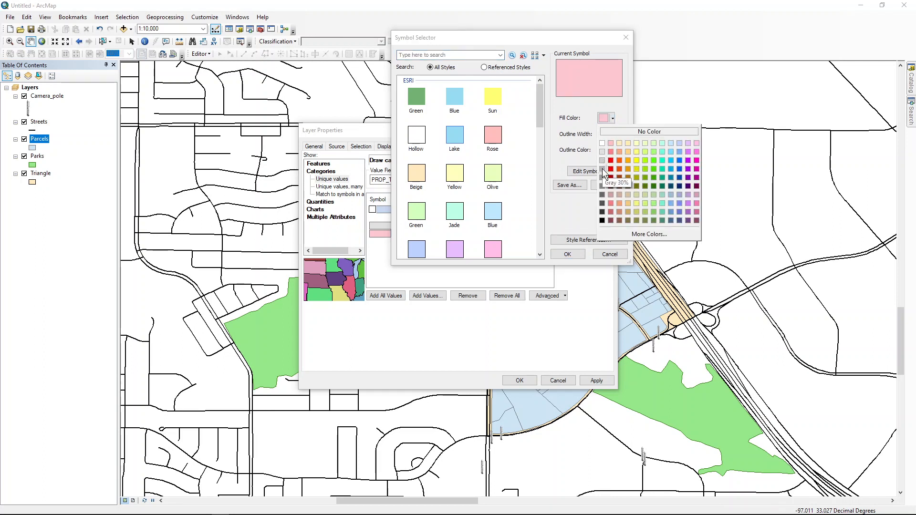
{"action": "left_click", "coordinate": [602, 170]}
{"action": "left_click", "coordinate": [567, 254]}
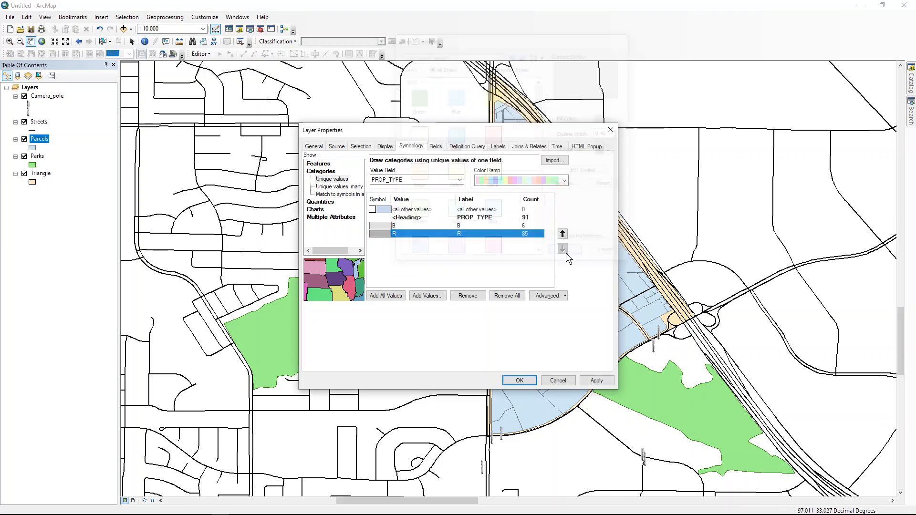
{"action": "left_click_drag", "start_coordinate": [517, 128], "coordinate": [319, 90]}
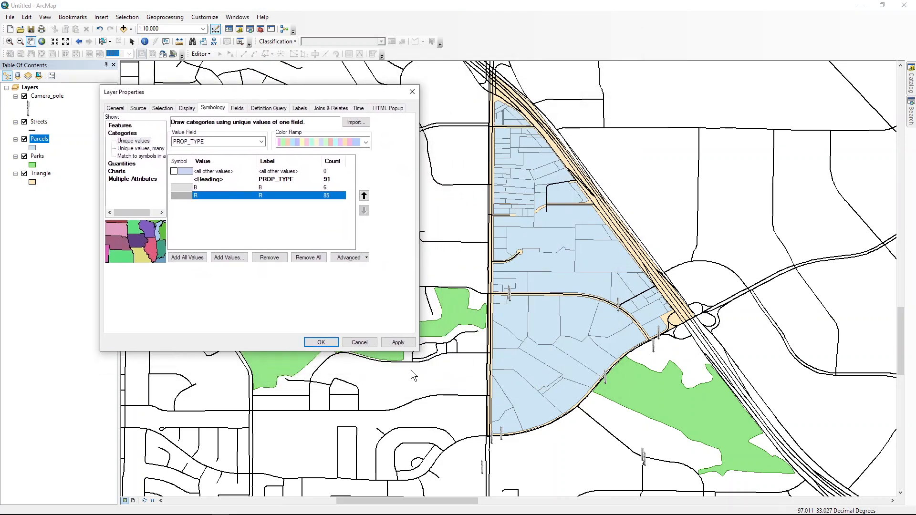
{"action": "left_click", "coordinate": [398, 343]}
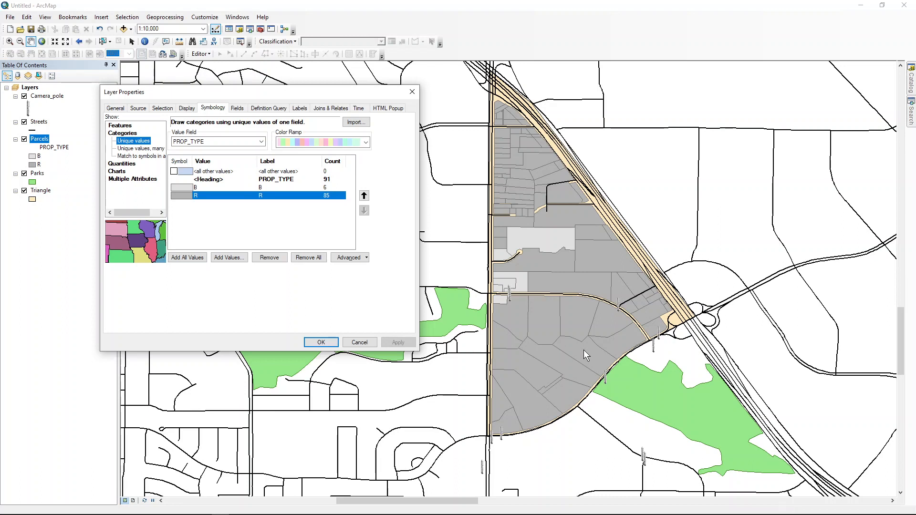
- Set the fill color of the B category to Gray 10% and accept the Parcels layer symbology
{"action": "left_click", "coordinate": [183, 188]}
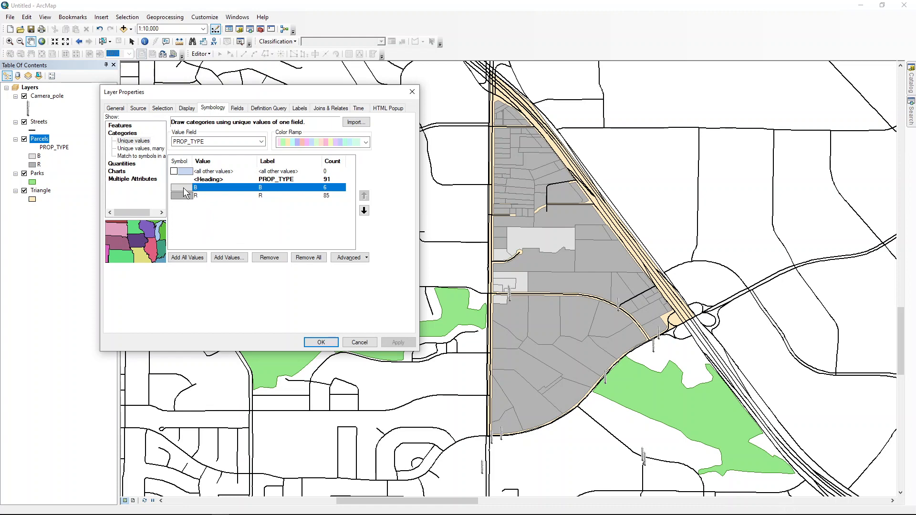
{"action": "double_click", "coordinate": [184, 189]}
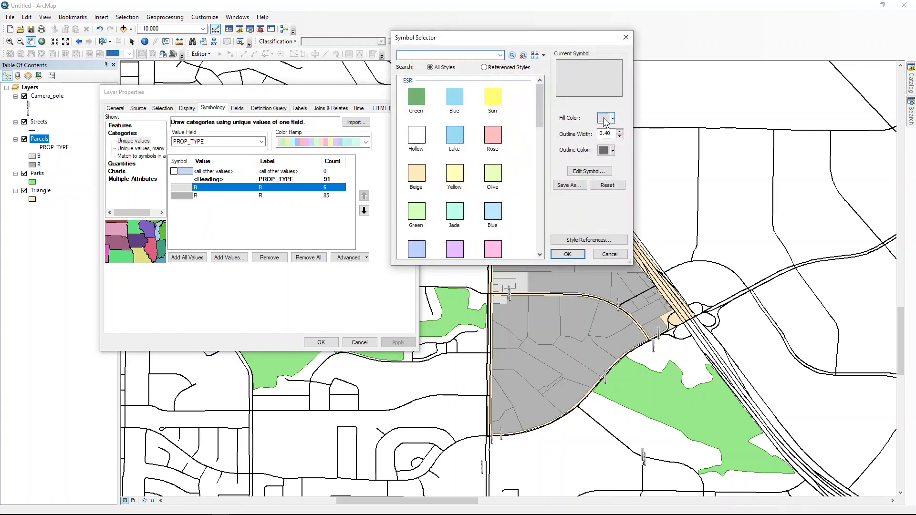
{"action": "left_click", "coordinate": [605, 119]}
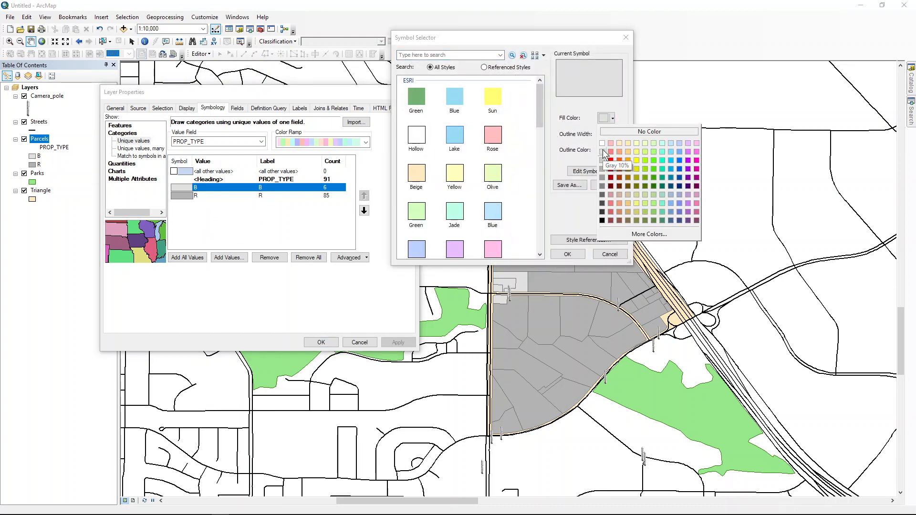
{"action": "left_click", "coordinate": [574, 256]}
{"action": "left_click", "coordinate": [568, 254]}
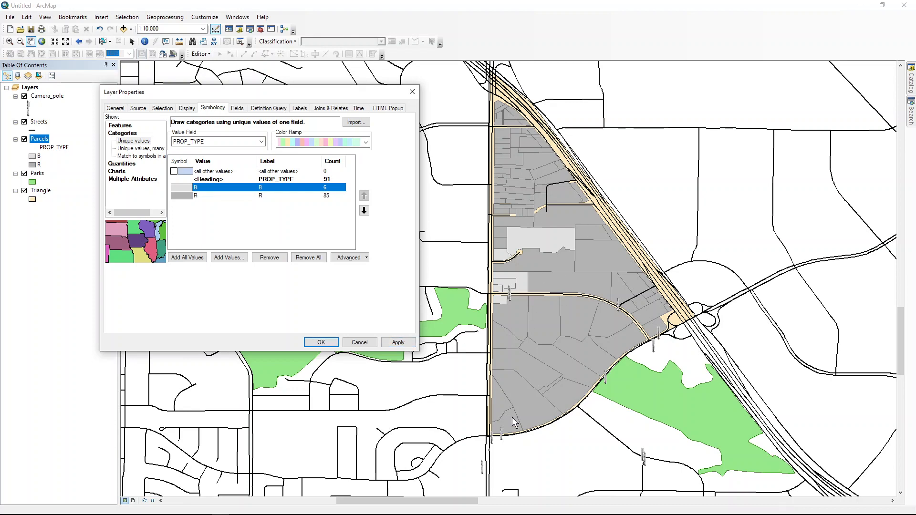
{"action": "left_click", "coordinate": [320, 344]}
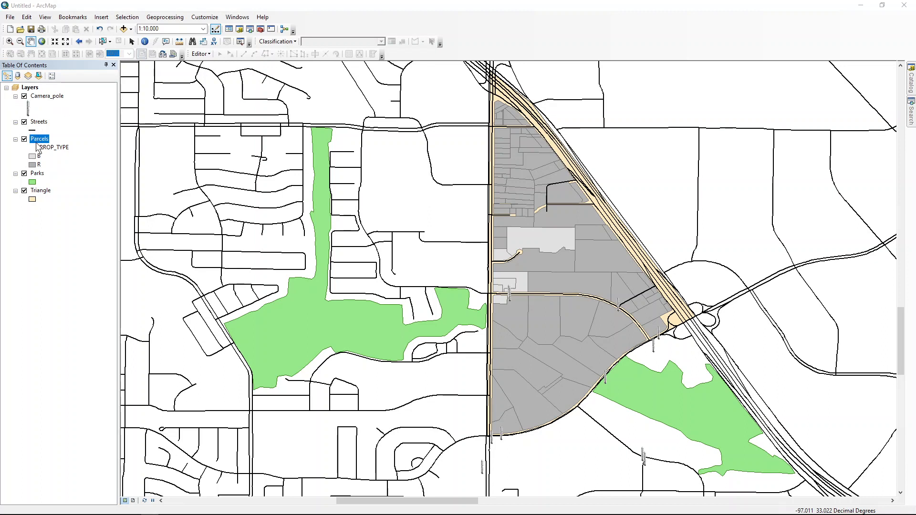
- Move the Parks layer above the Parcels layer in the drawing order
{"action": "left_click", "coordinate": [39, 174]}
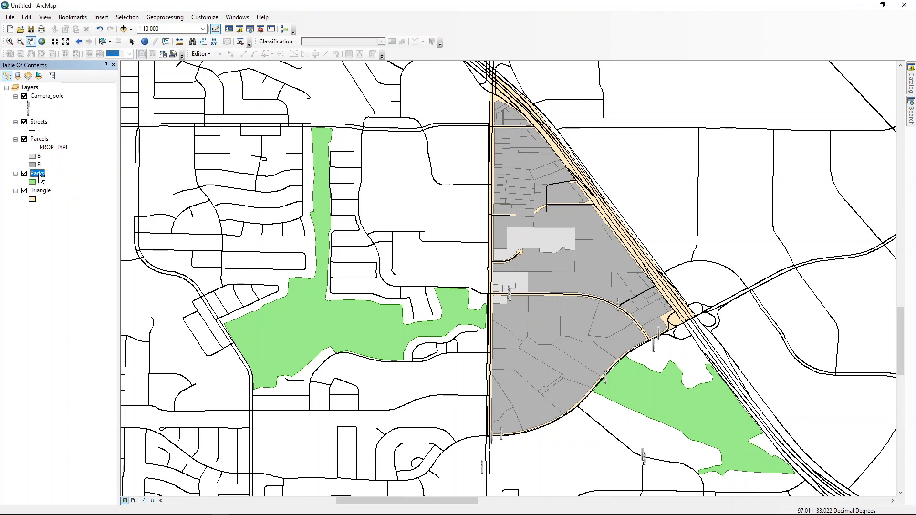
{"action": "left_click_drag", "start_coordinate": [39, 175], "coordinate": [41, 139]}
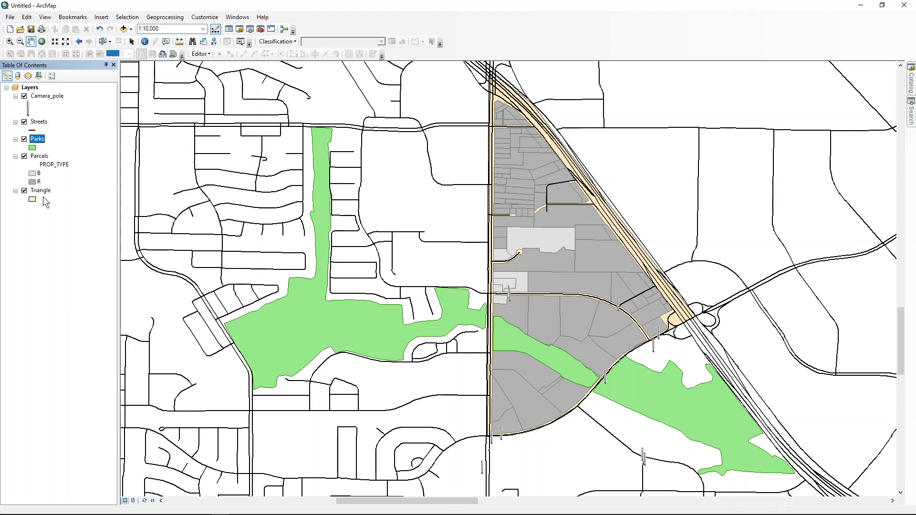
- Open the Catalog window
{"action": "mouse_move", "coordinate": [911, 89]}
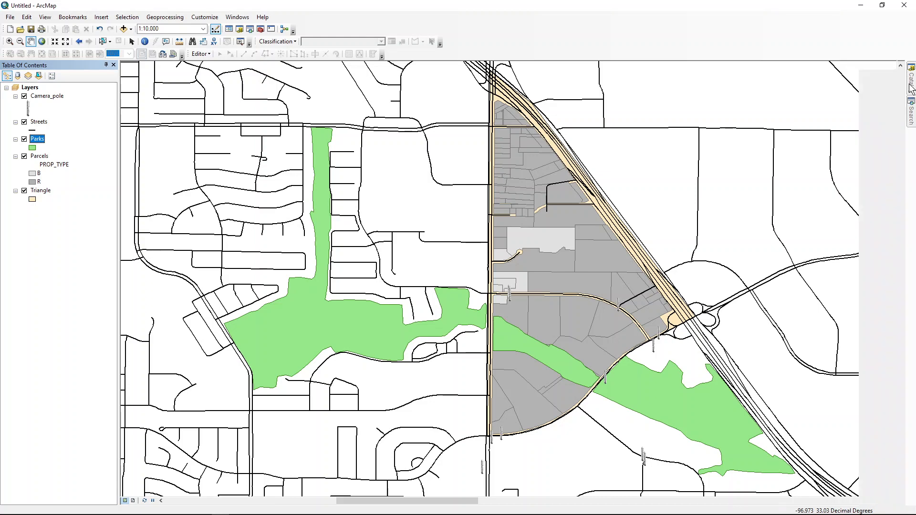